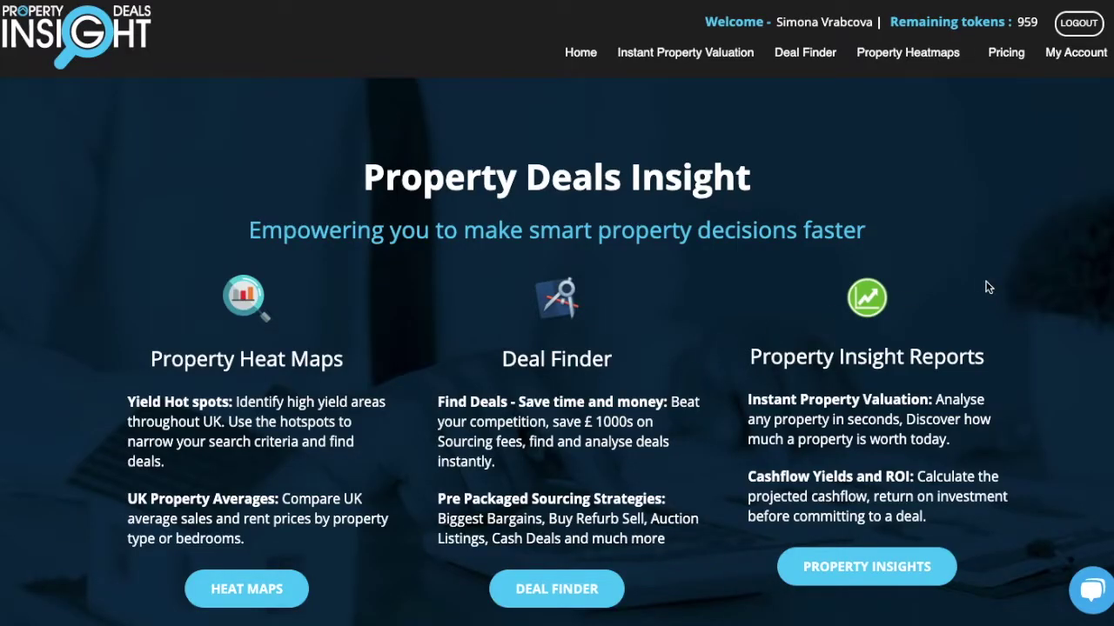
Start a new rent listing from Add Listing.
{"action": "scroll", "coordinate": [990, 279], "scroll_direction": "down", "scroll_amount": 5}
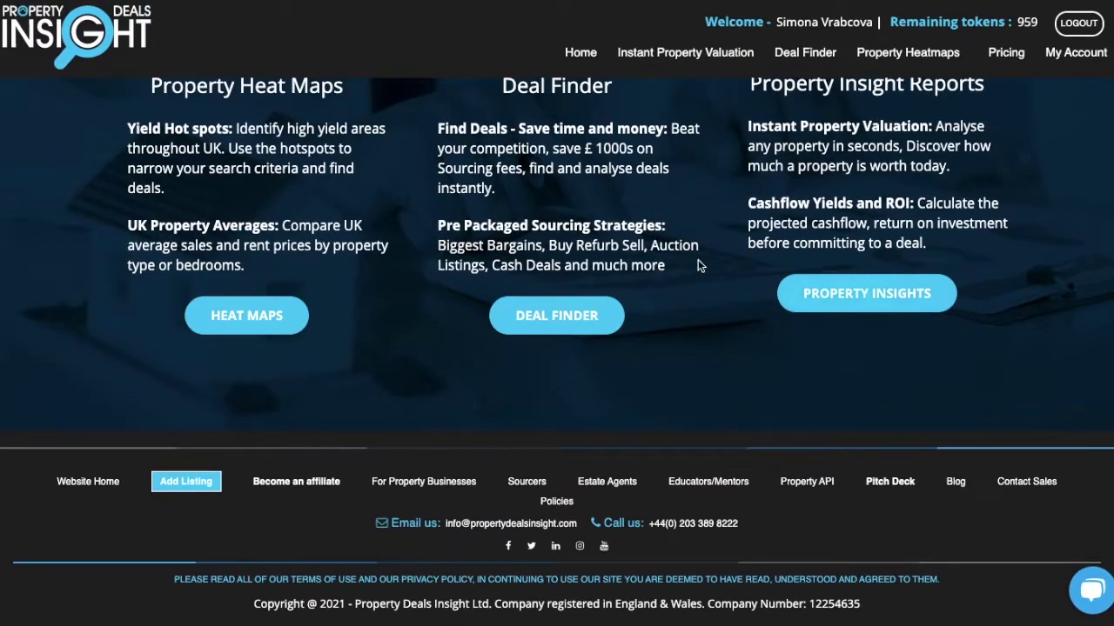
{"action": "left_click", "coordinate": [188, 485]}
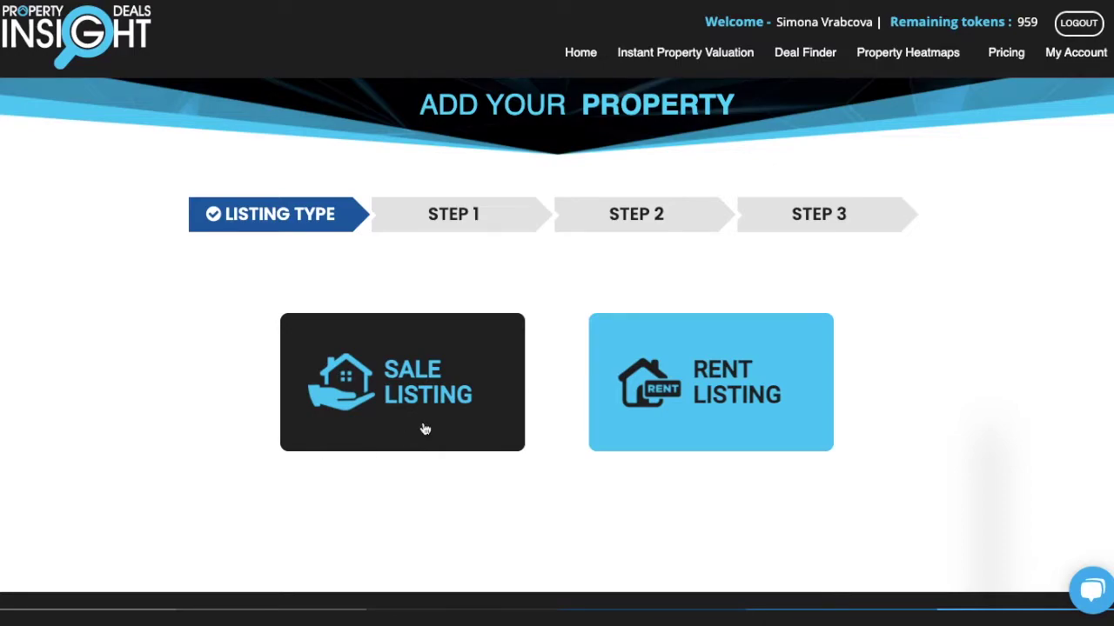
{"action": "left_click", "coordinate": [787, 351]}
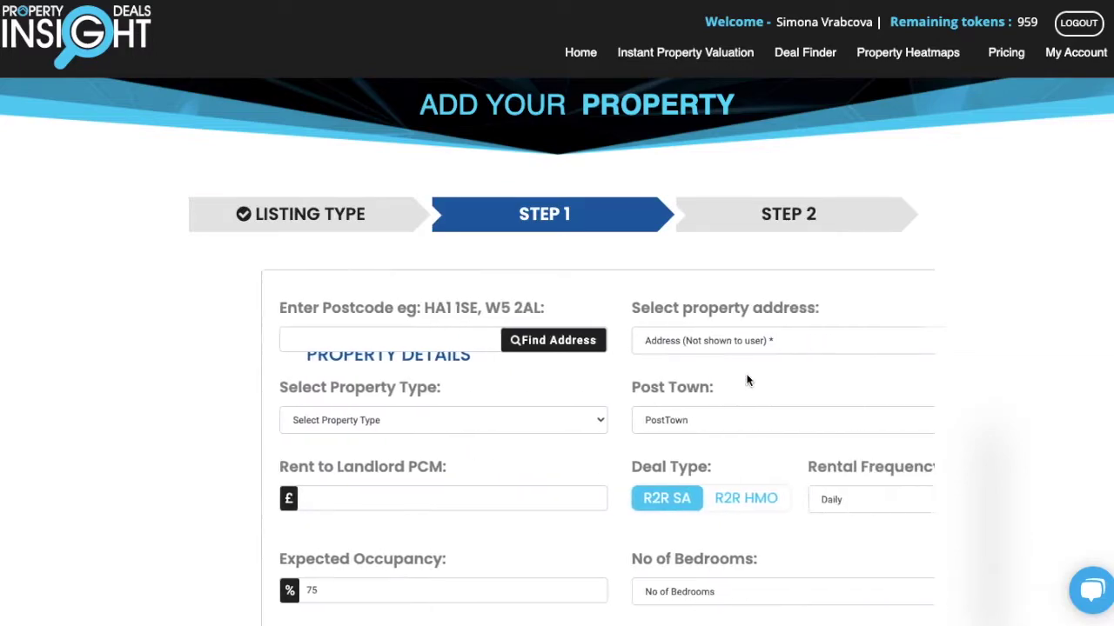
{"action": "scroll", "coordinate": [1017, 290], "scroll_direction": "down", "scroll_amount": 1}
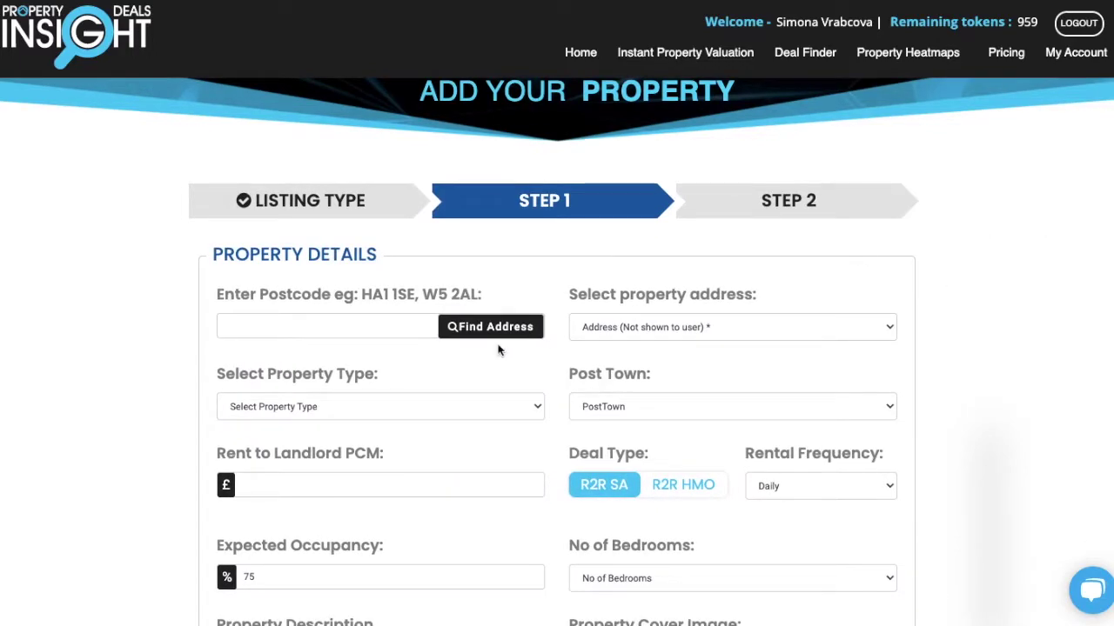
{"action": "left_click", "coordinate": [358, 319]}
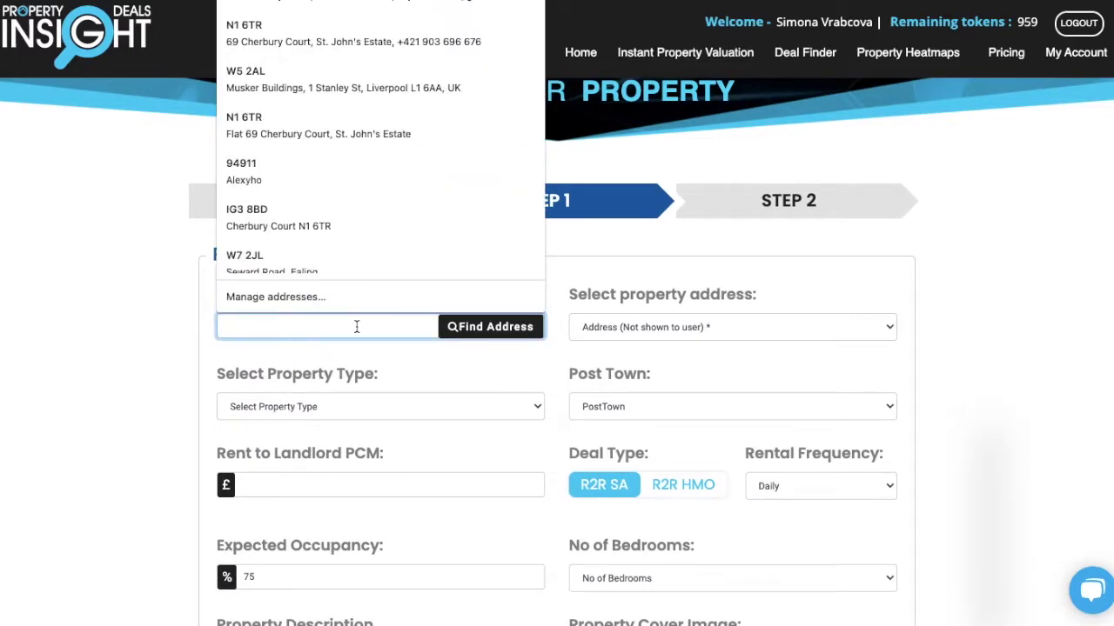
{"action": "type", "text": "HA1 1SE"}
{"action": "left_click", "coordinate": [338, 365]}
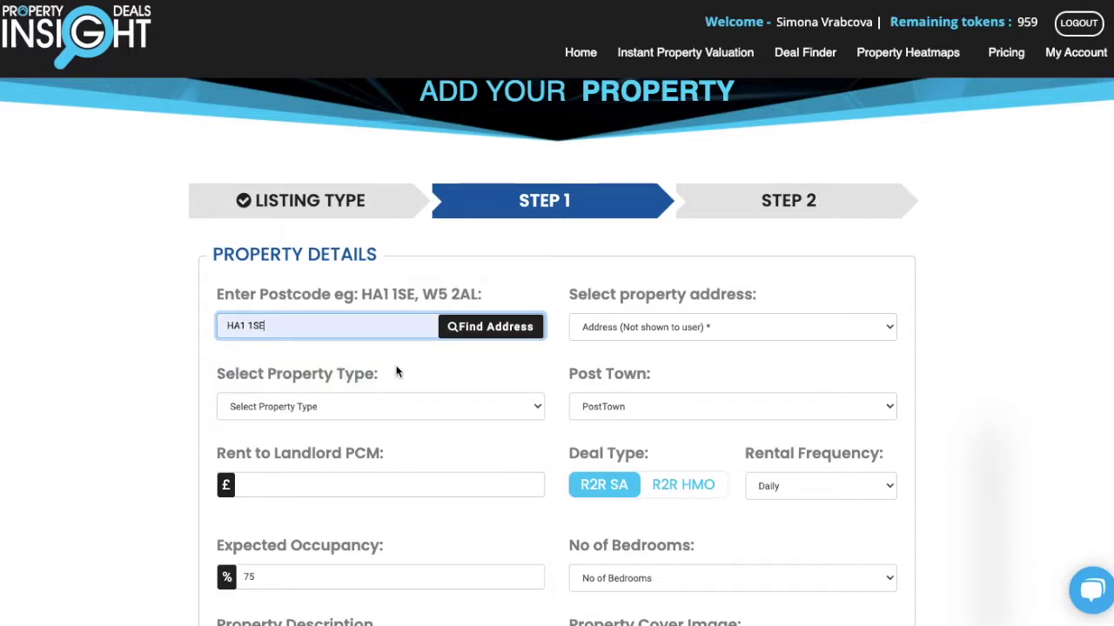
{"action": "left_click", "coordinate": [515, 332]}
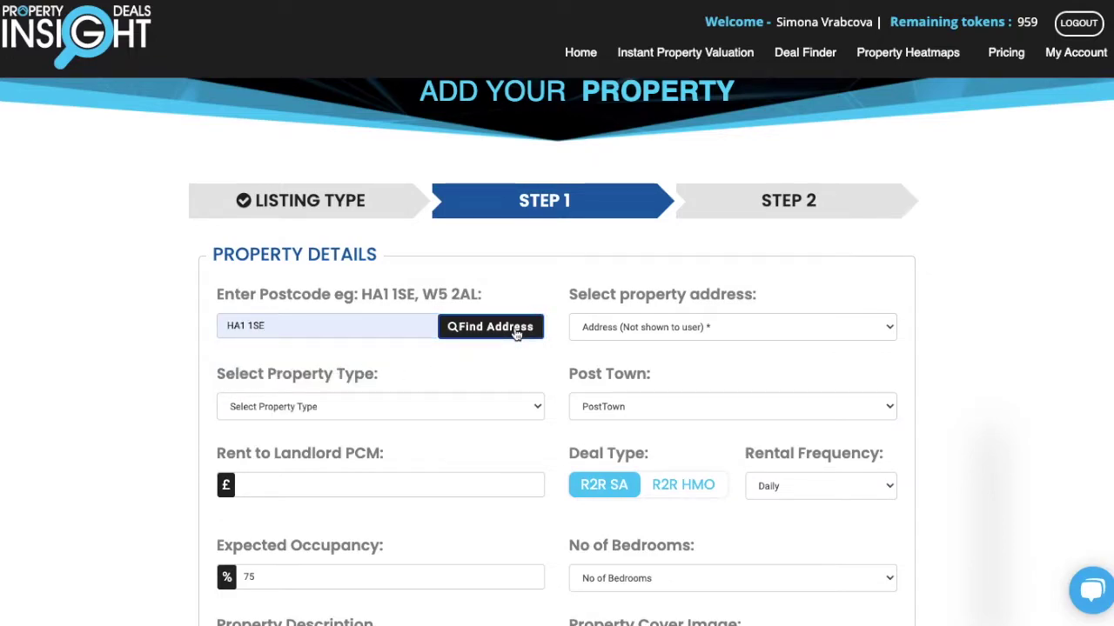
{"action": "left_click", "coordinate": [670, 330]}
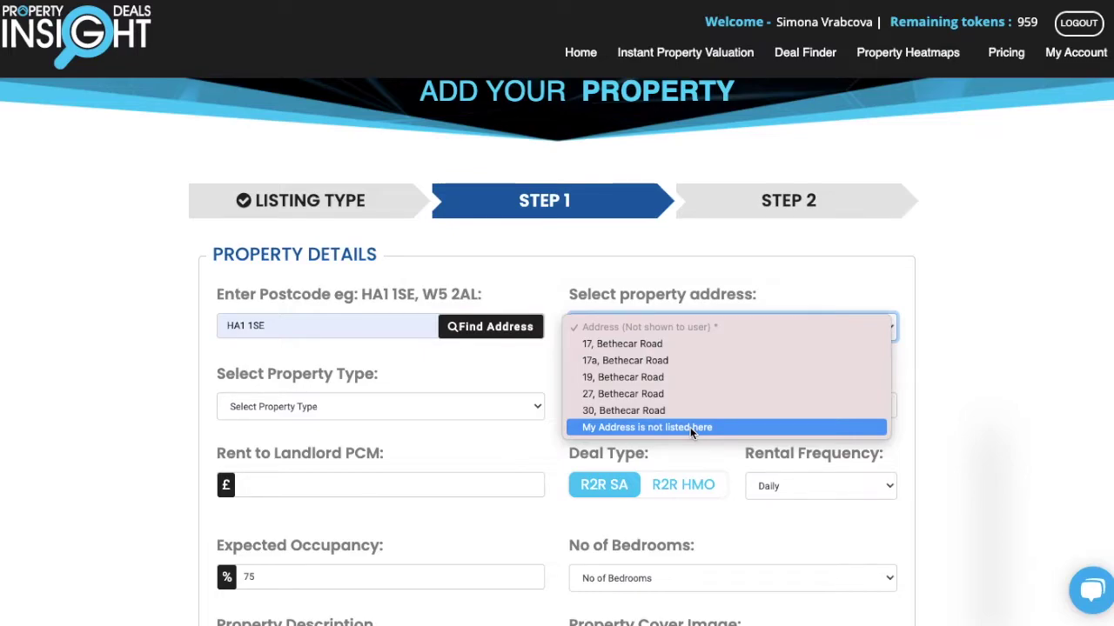
{"action": "left_click", "coordinate": [661, 393]}
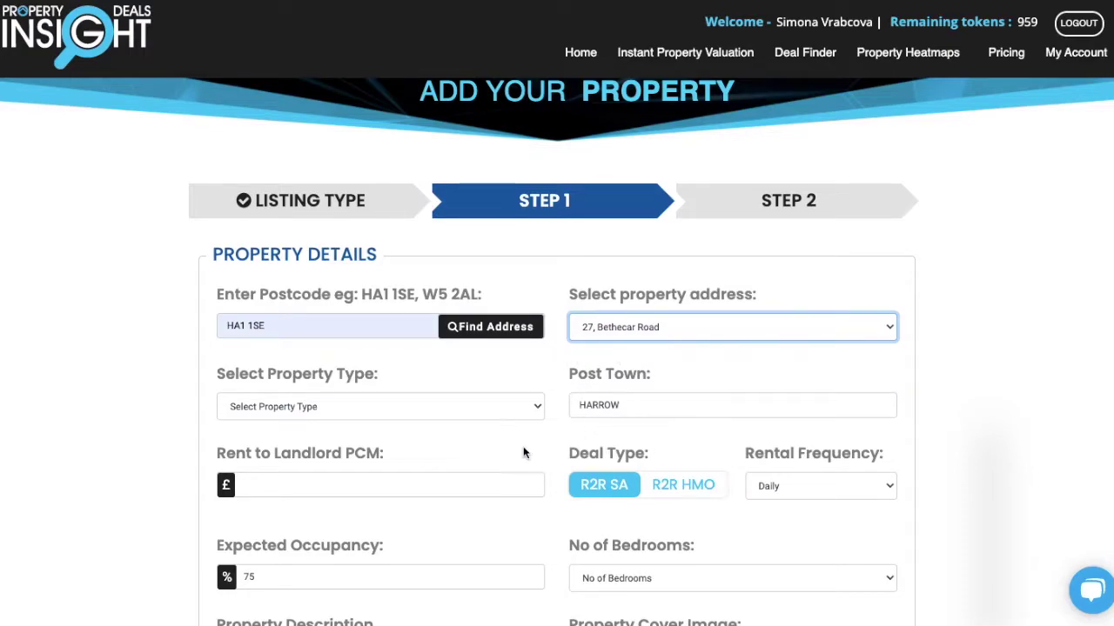
Set property type to Terraced and rent to landlord to £2000 PCM.
{"action": "left_click", "coordinate": [483, 409]}
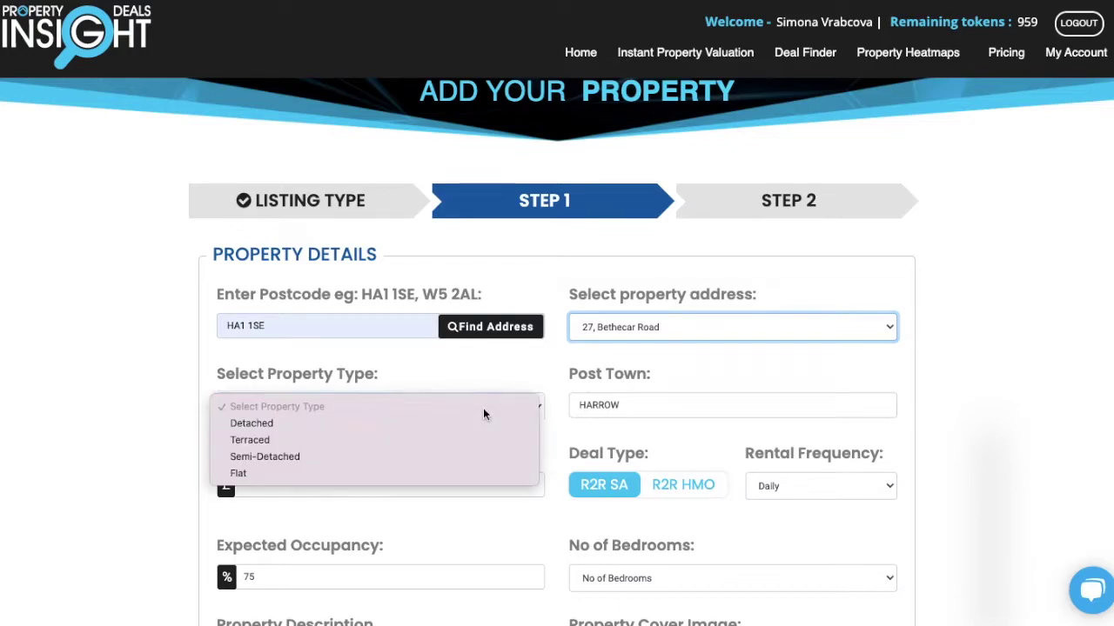
{"action": "left_click", "coordinate": [471, 440]}
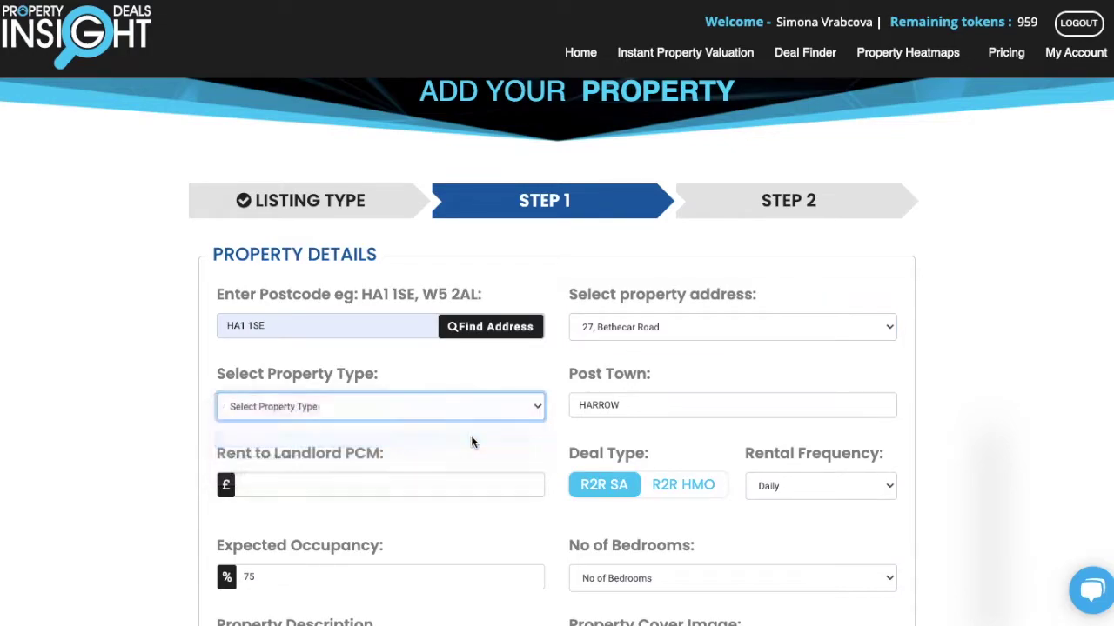
{"action": "left_click", "coordinate": [385, 484]}
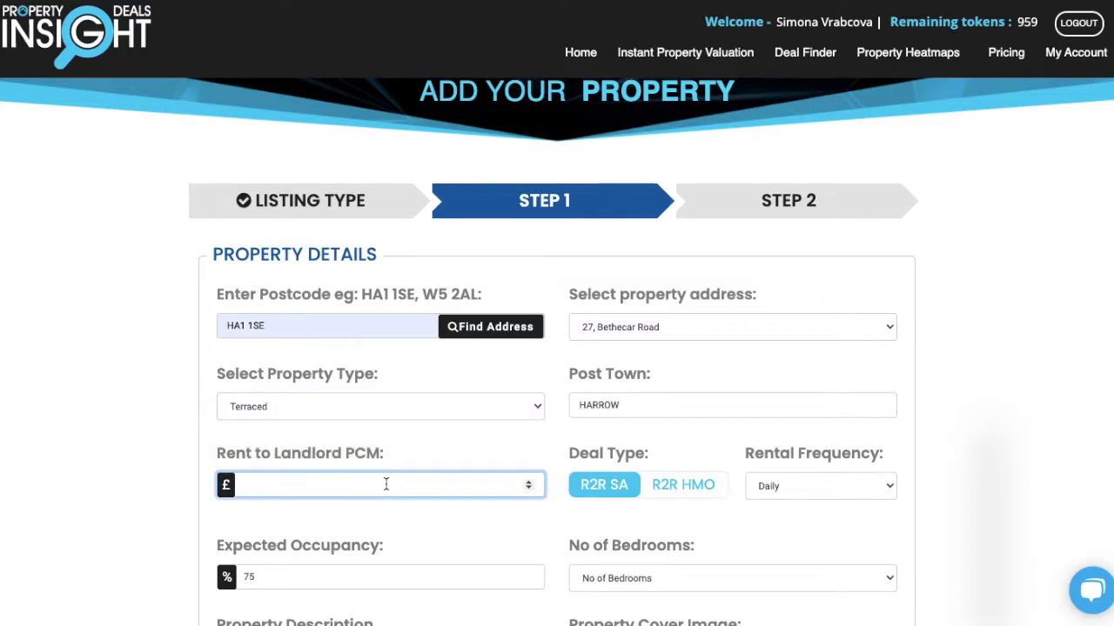
{"action": "type", "text": "2000"}
{"action": "left_click", "coordinate": [552, 528]}
{"action": "scroll", "coordinate": [551, 529], "scroll_direction": "down", "scroll_amount": 1}
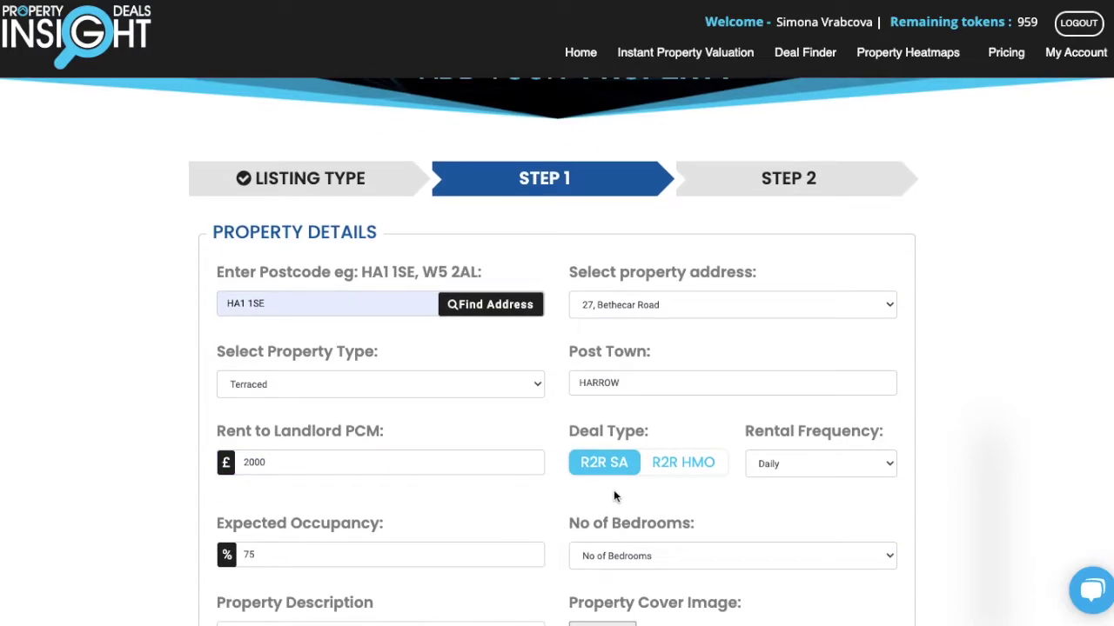
Choose the R2R HMO deal type and keep rental frequency Monthly.
{"action": "left_click", "coordinate": [701, 470]}
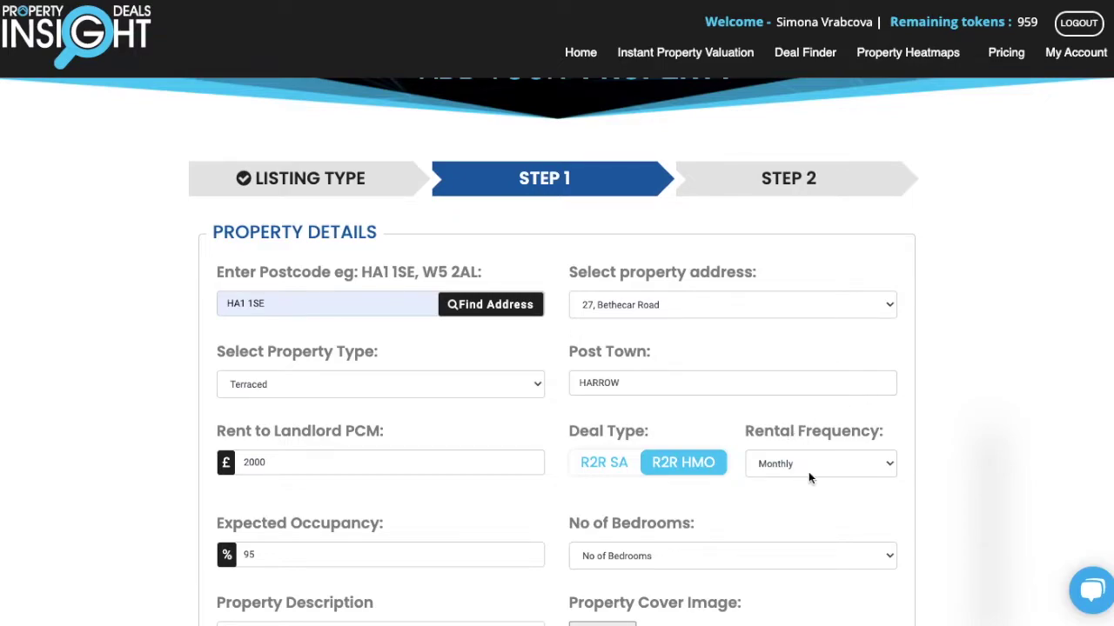
{"action": "left_click", "coordinate": [875, 467]}
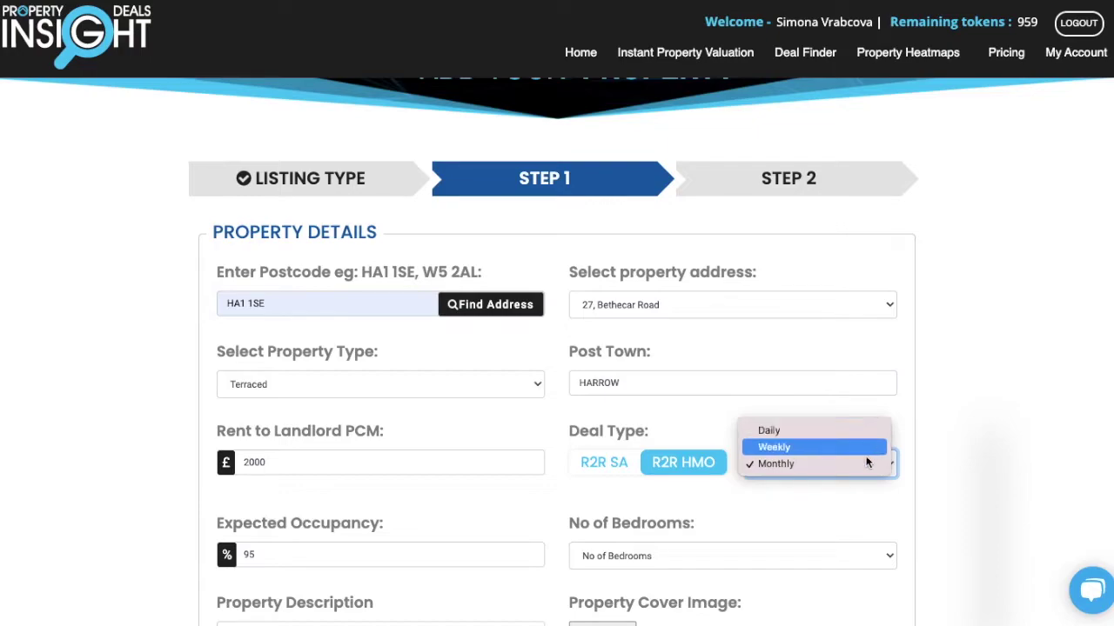
{"action": "left_click", "coordinate": [847, 511]}
{"action": "left_click", "coordinate": [850, 465]}
{"action": "left_click", "coordinate": [850, 465]}
{"action": "scroll", "coordinate": [522, 465], "scroll_direction": "down", "scroll_amount": 1}
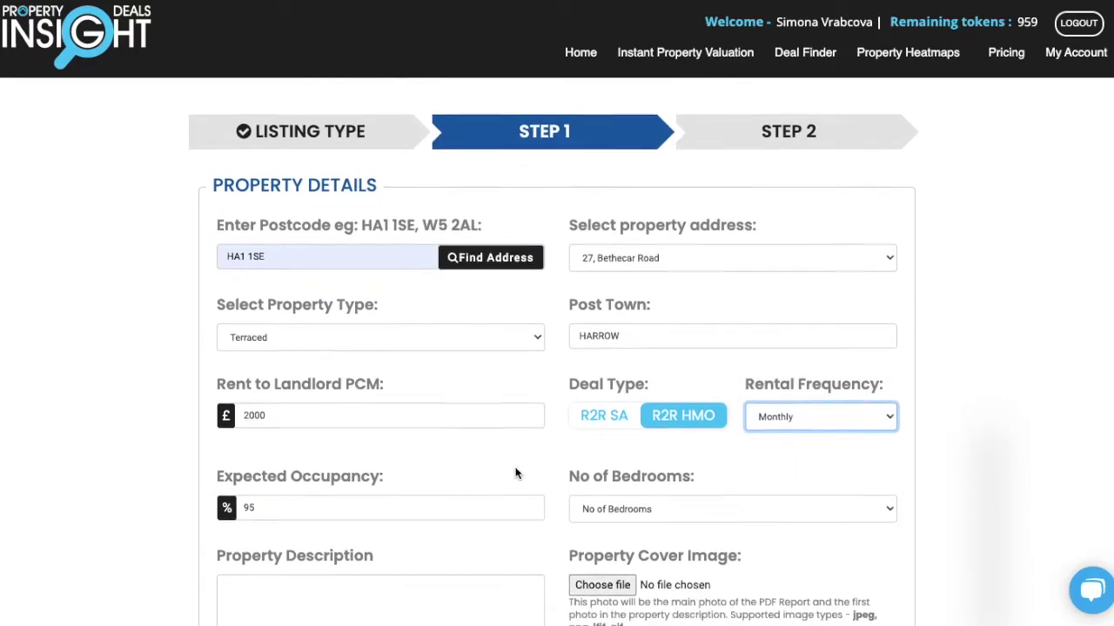
Change expected occupancy to 95%.
{"action": "left_click", "coordinate": [303, 503]}
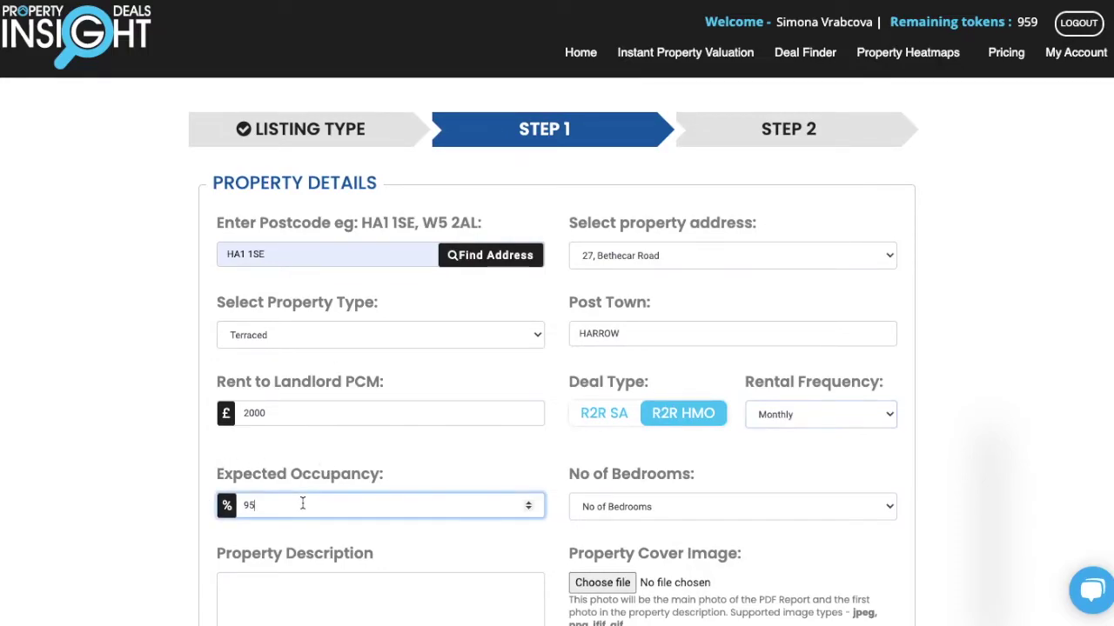
{"action": "key", "text": "BackSpace"}
{"action": "key", "text": "BackSpace"}
{"action": "type", "text": "95"}
{"action": "key", "text": "BackSpace"}
{"action": "key", "text": "BackSpace"}
{"action": "type", "text": "95"}
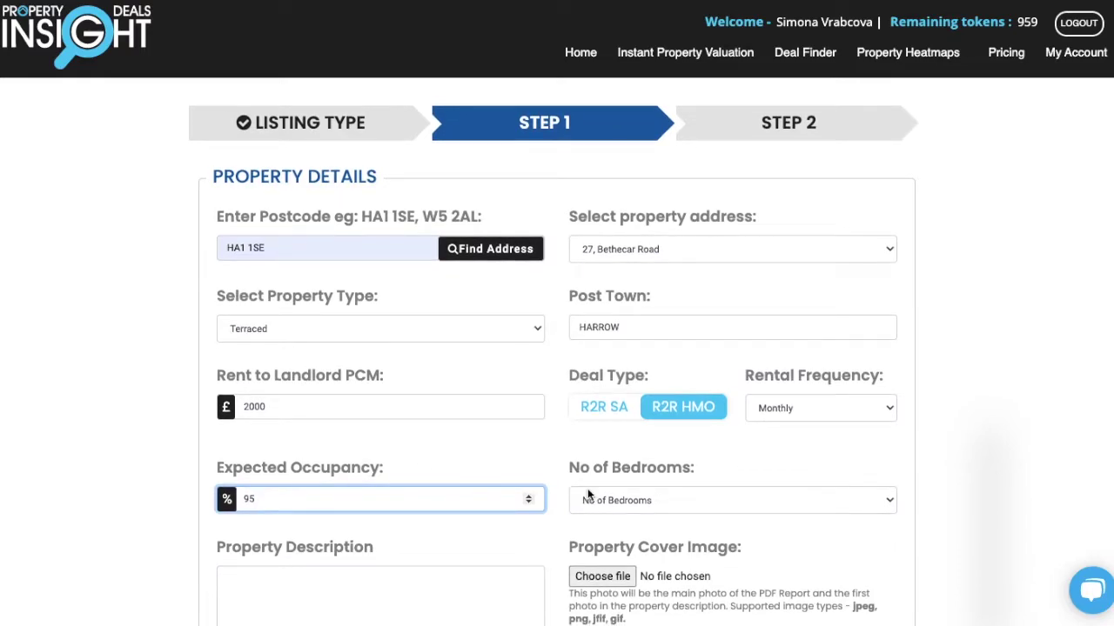
{"action": "scroll", "coordinate": [587, 488], "scroll_direction": "down", "scroll_amount": 2}
{"action": "left_click", "coordinate": [762, 308]}
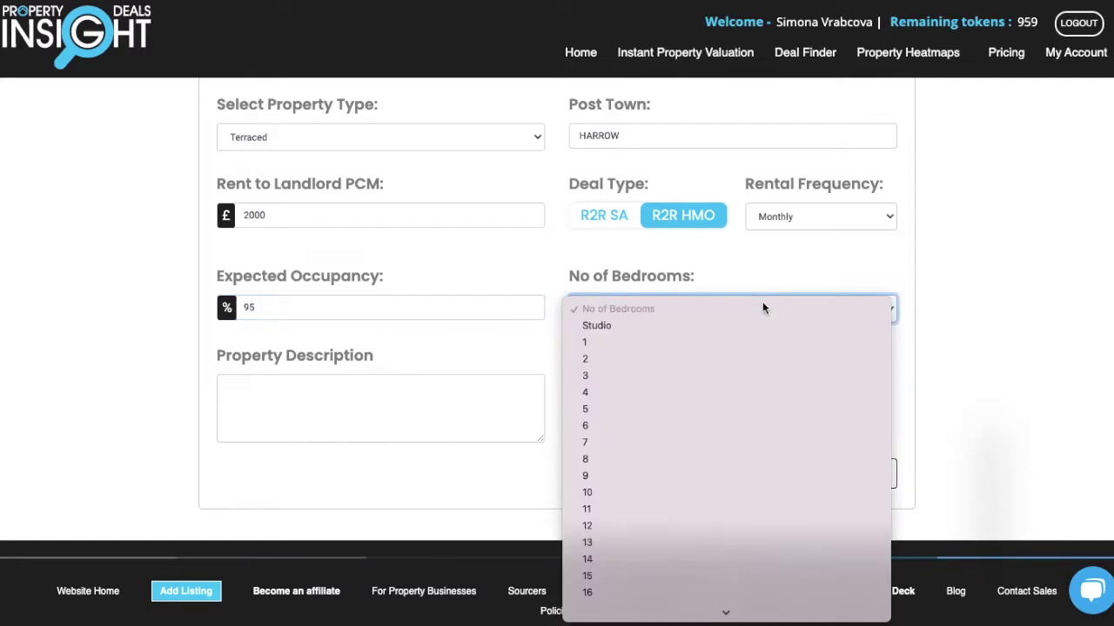
Set 4 bedrooms and make Room 1 a Medium Ensuite room at £800 monthly rent.
{"action": "left_click", "coordinate": [724, 392]}
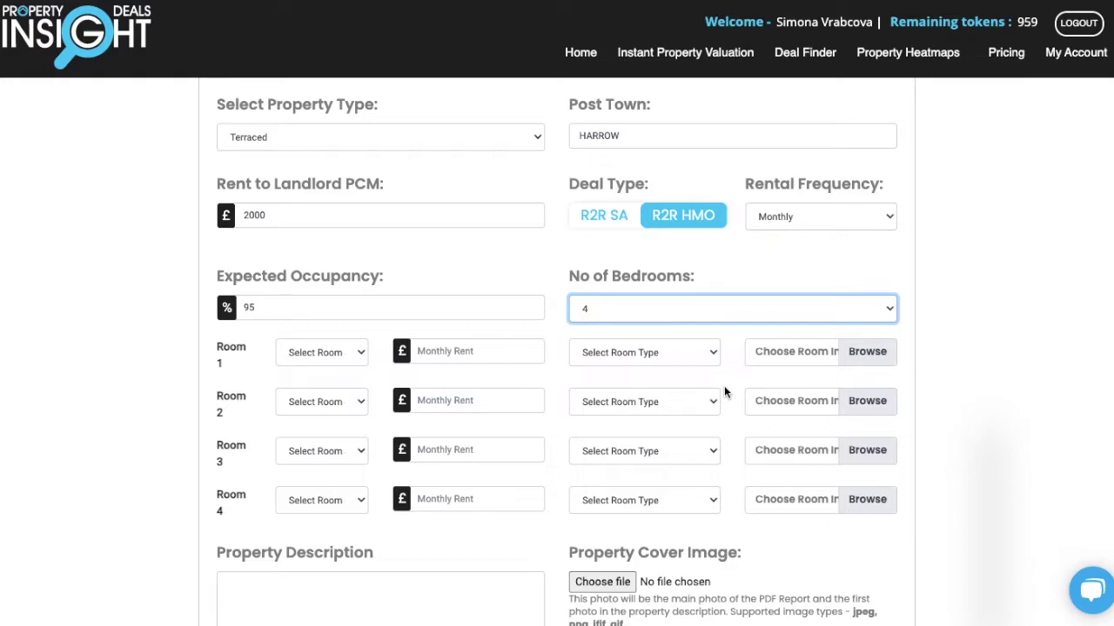
{"action": "left_click", "coordinate": [477, 357]}
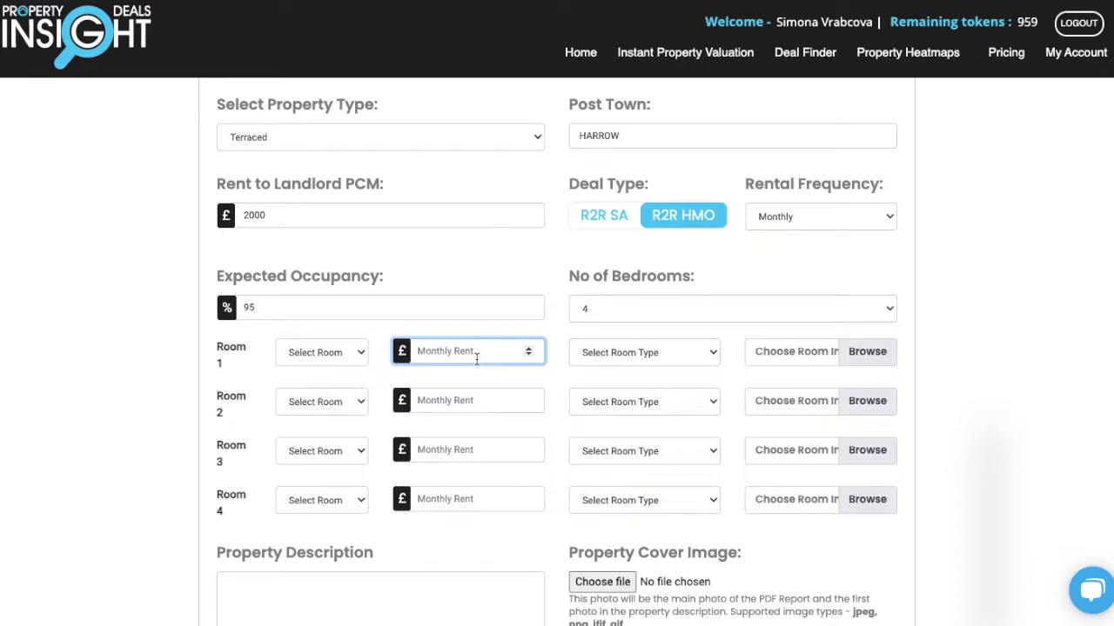
{"action": "left_click", "coordinate": [346, 354]}
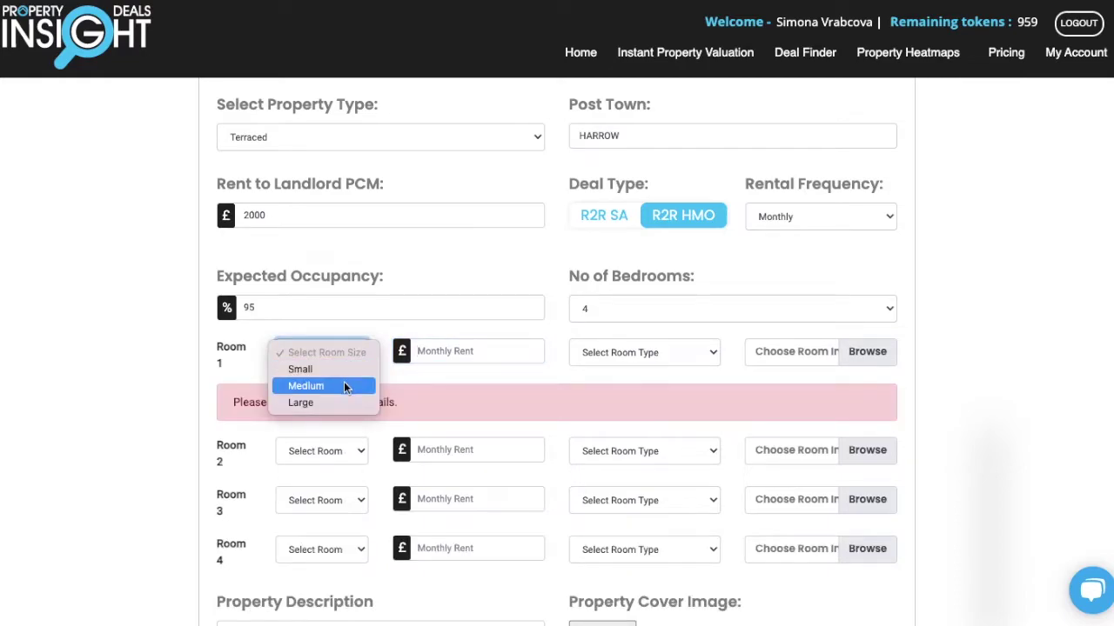
{"action": "left_click", "coordinate": [343, 385]}
{"action": "left_click", "coordinate": [472, 348]}
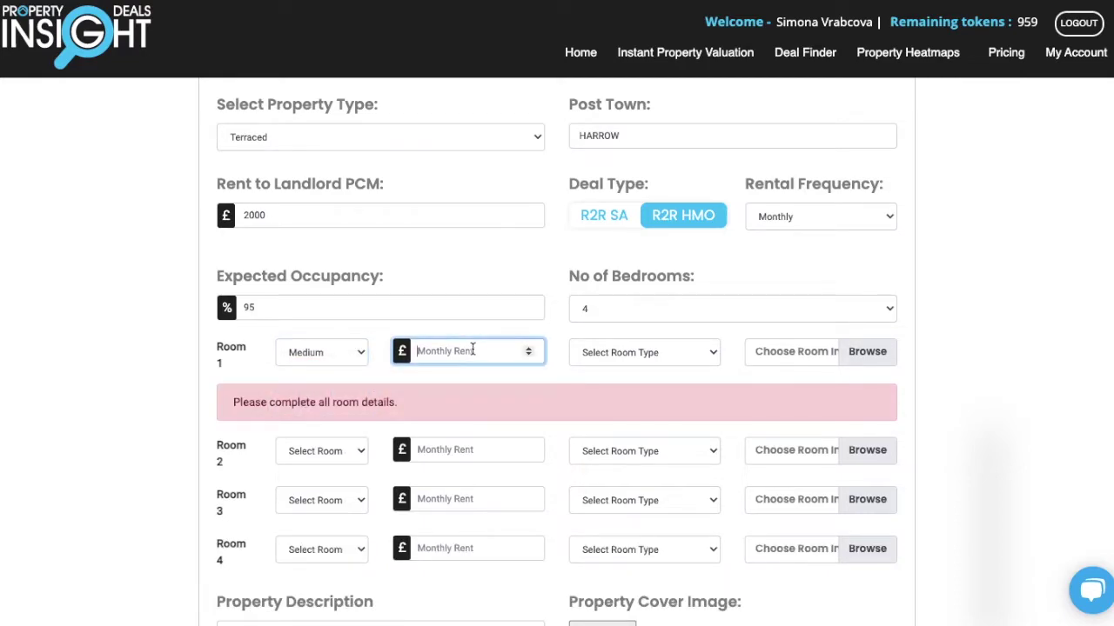
{"action": "type", "text": "800"}
{"action": "left_click", "coordinate": [623, 349]}
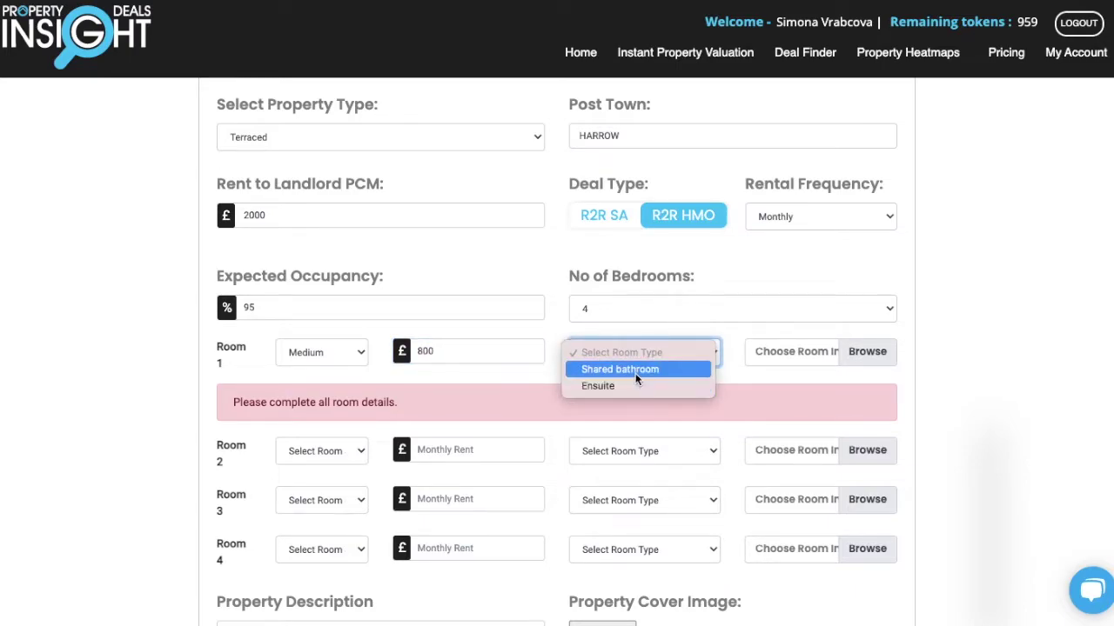
{"action": "left_click", "coordinate": [635, 385]}
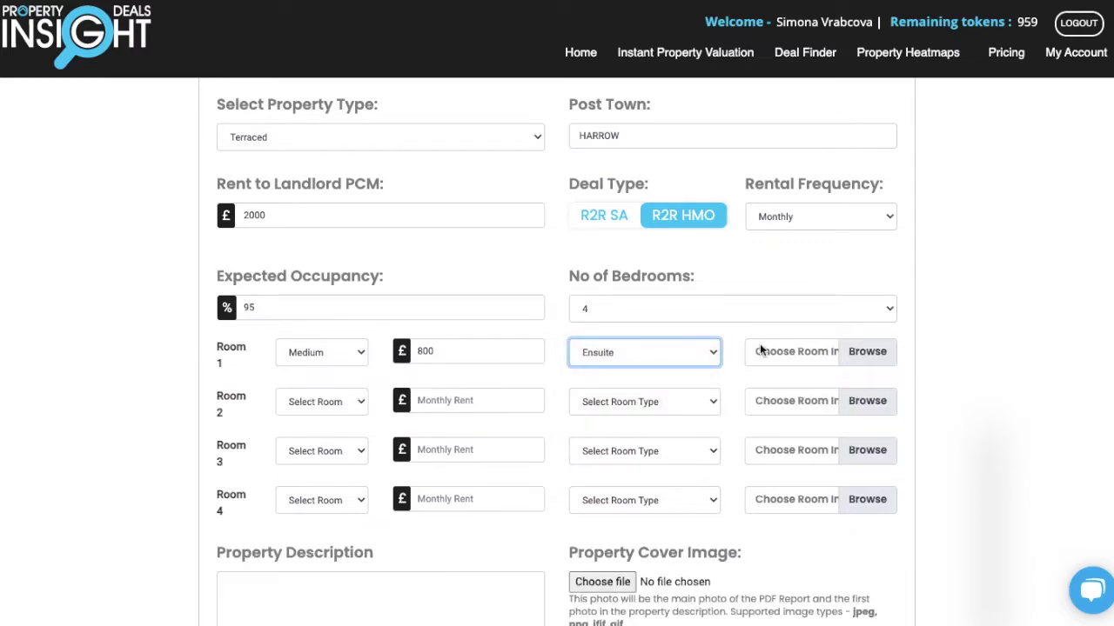
{"action": "left_click", "coordinate": [861, 355]}
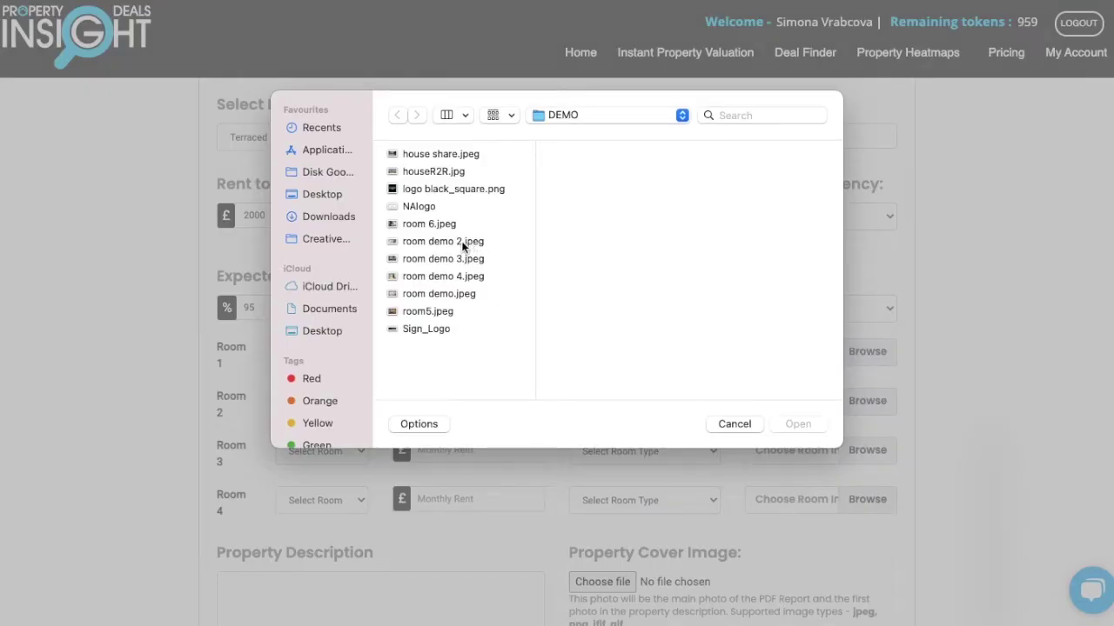
Attach room demo 2.jpeg as Room 1's photo and make Room 2 Medium.
{"action": "left_click", "coordinate": [462, 243]}
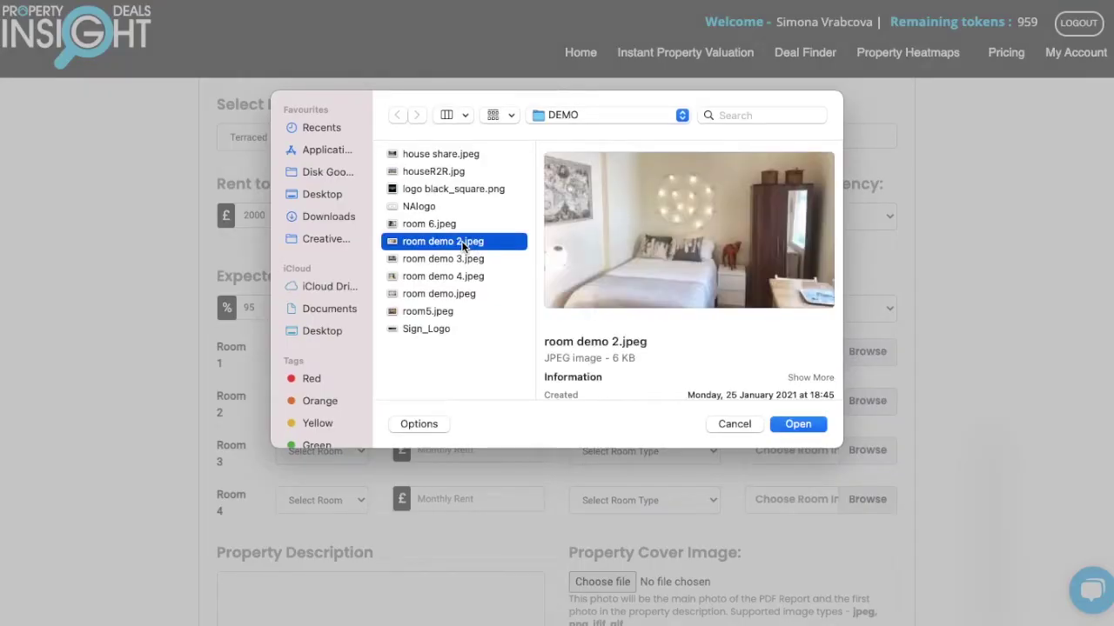
{"action": "left_click", "coordinate": [798, 424]}
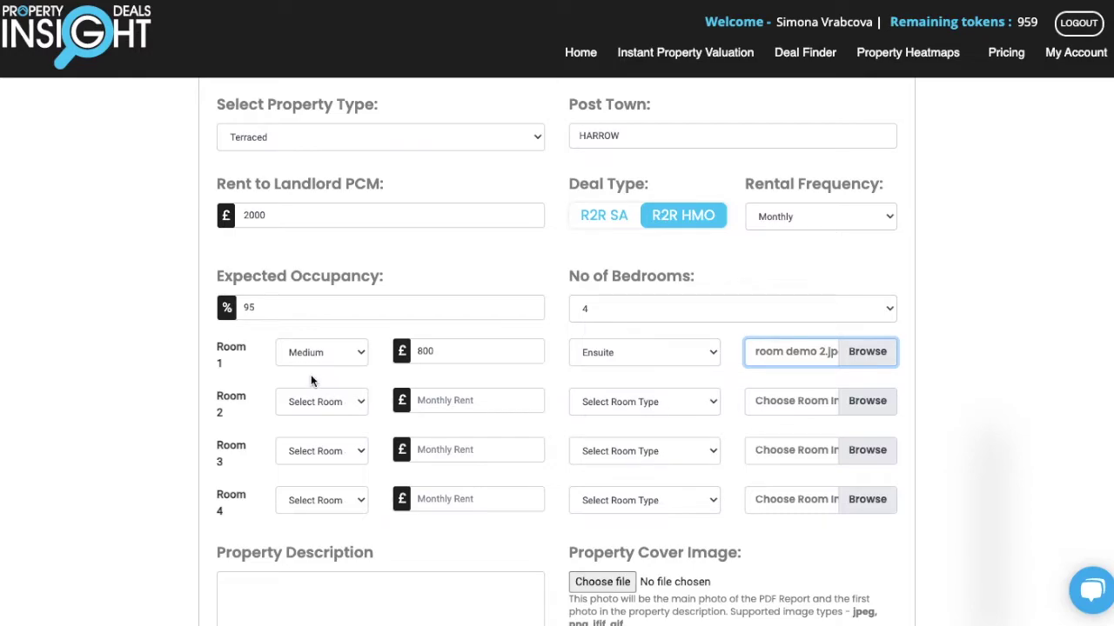
{"action": "left_click", "coordinate": [328, 413]}
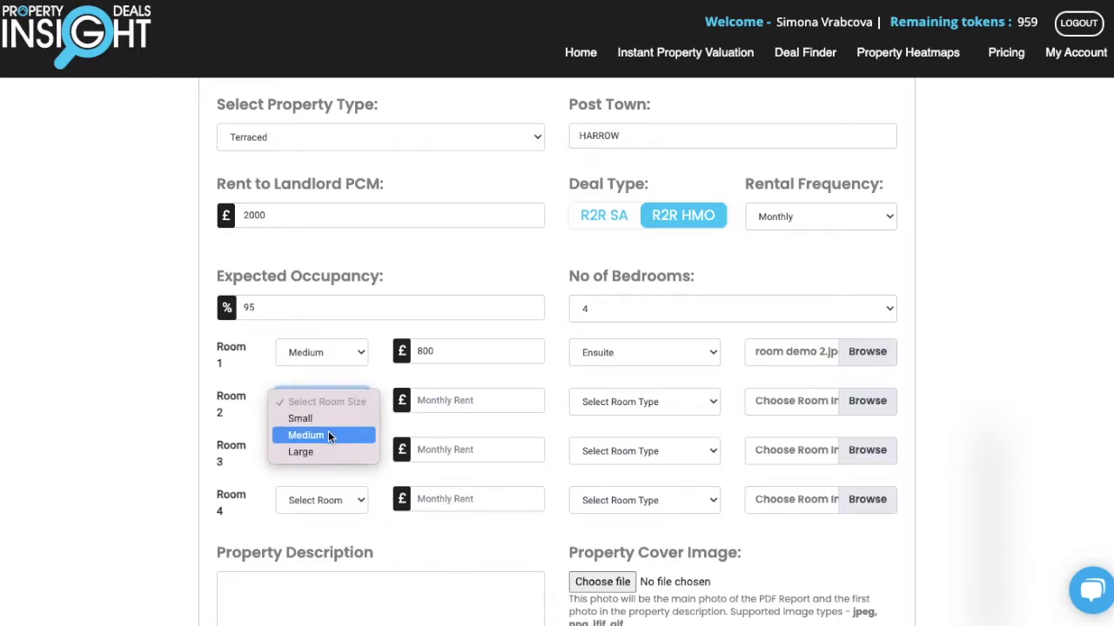
{"action": "left_click", "coordinate": [328, 430]}
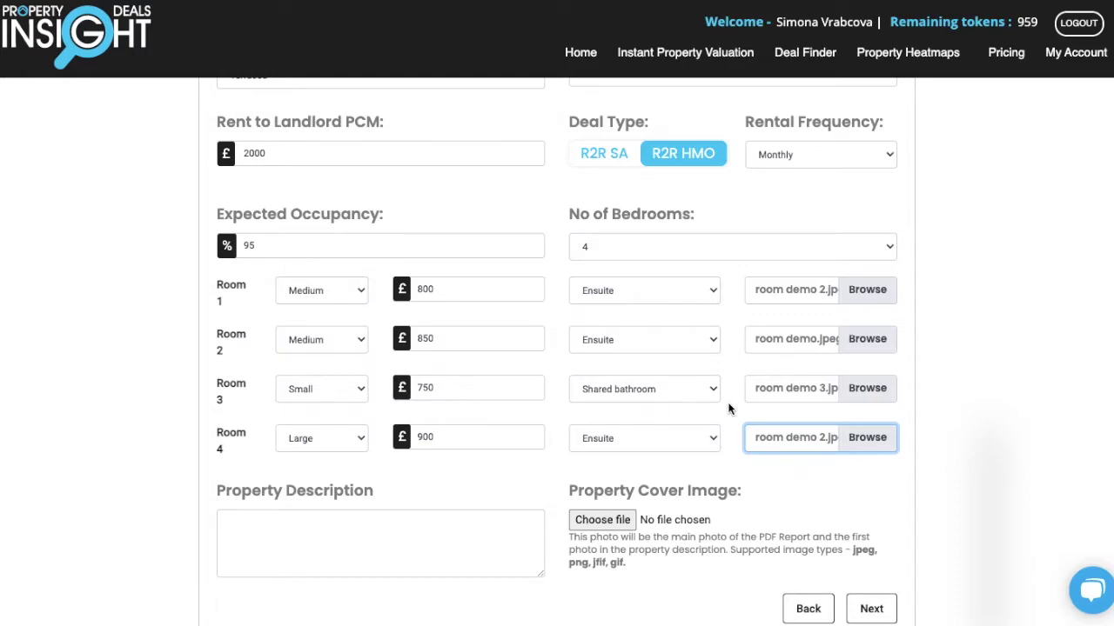
{"action": "scroll", "coordinate": [729, 408], "scroll_direction": "down", "scroll_amount": 1}
Paste the HMO description, from 'HMO House with Licence Granted' to 'Get in touch.'.
{"action": "left_click", "coordinate": [390, 472]}
{"action": "key", "text": "ctrl+v"}
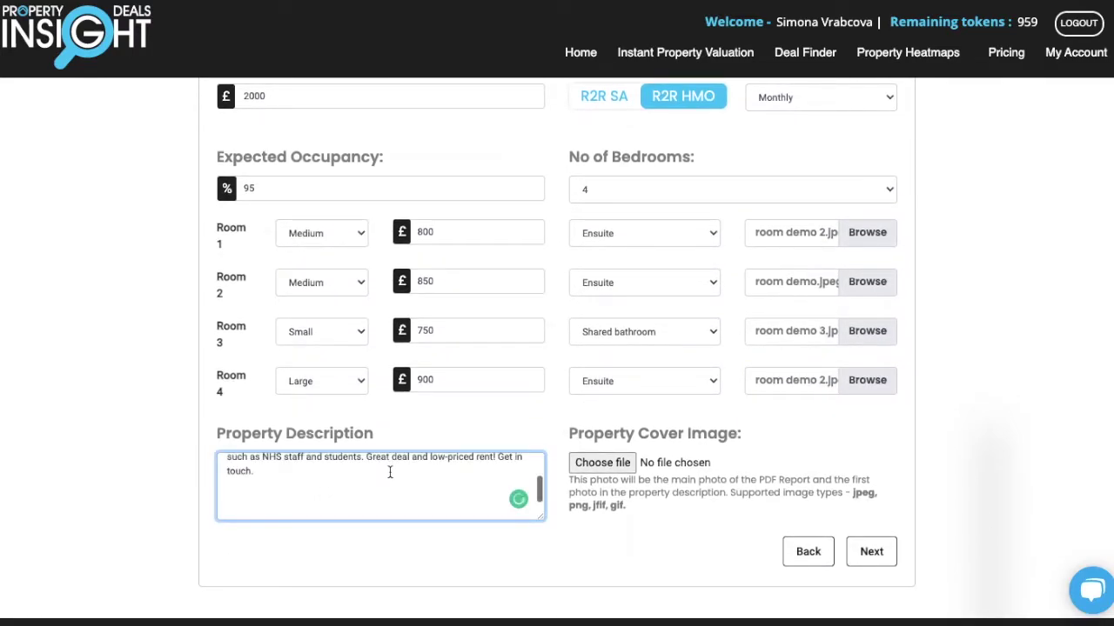
{"action": "scroll", "coordinate": [389, 471], "scroll_direction": "up", "scroll_amount": 2}
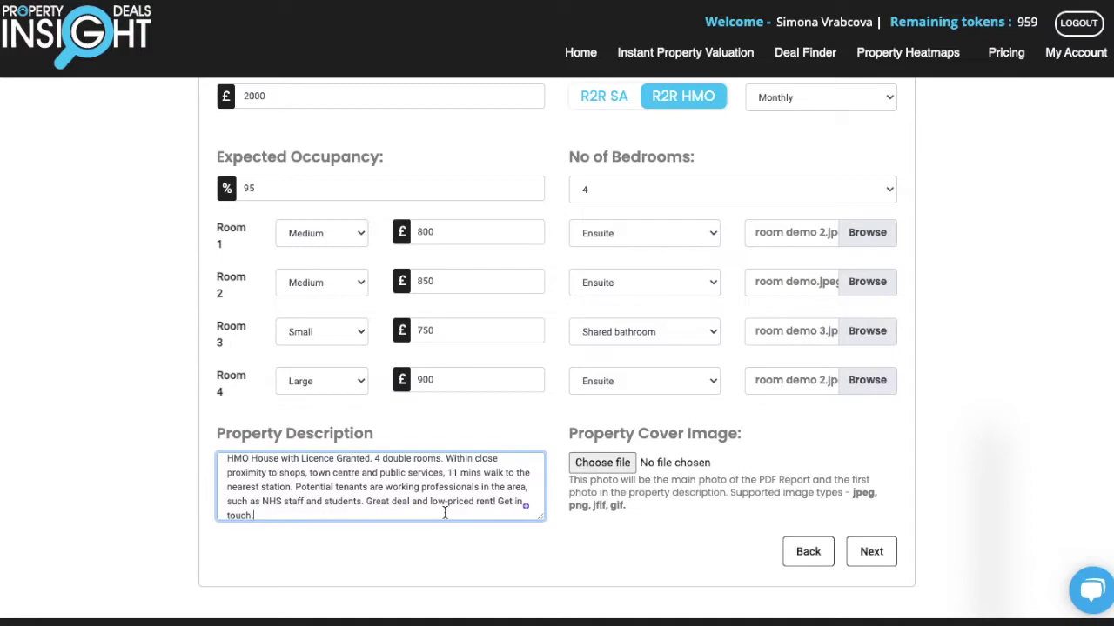
{"action": "scroll", "coordinate": [445, 513], "scroll_direction": "up", "scroll_amount": 1}
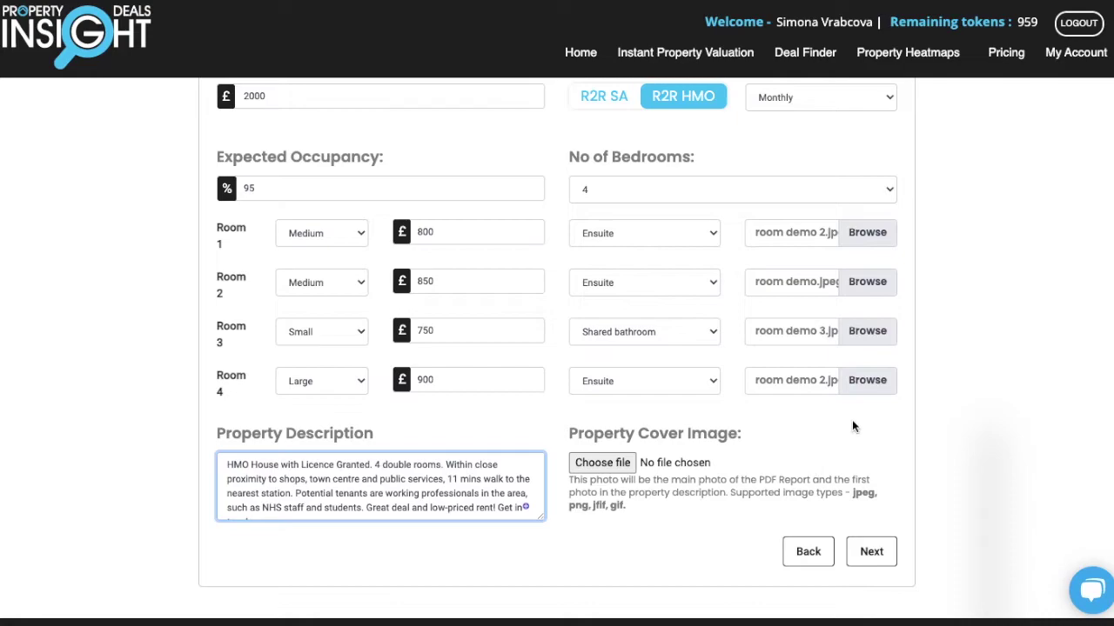
Attach houseR2R.jpg as the cover image and continue to Step 2.
{"action": "left_click", "coordinate": [622, 463]}
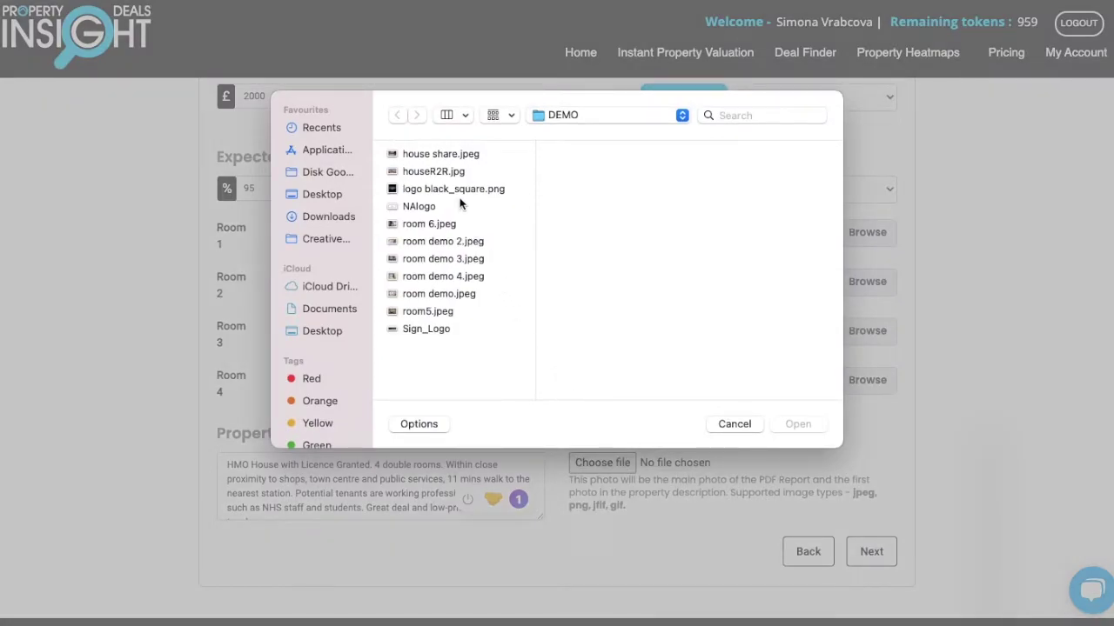
{"action": "left_click", "coordinate": [433, 173]}
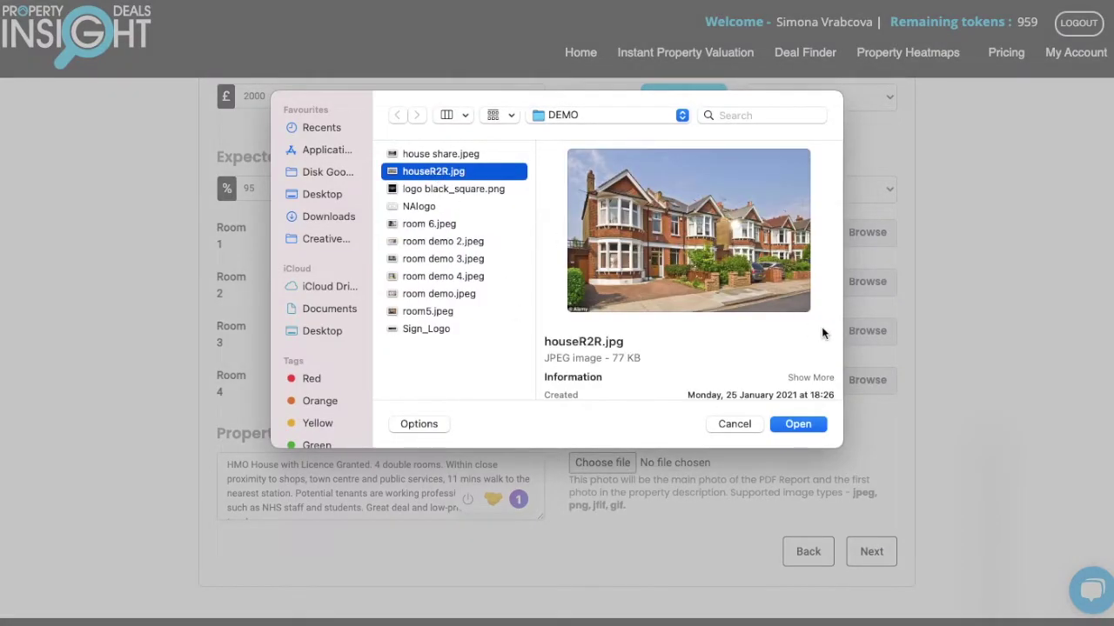
{"action": "left_click", "coordinate": [797, 424]}
{"action": "scroll", "coordinate": [1005, 398], "scroll_direction": "down", "scroll_amount": 1}
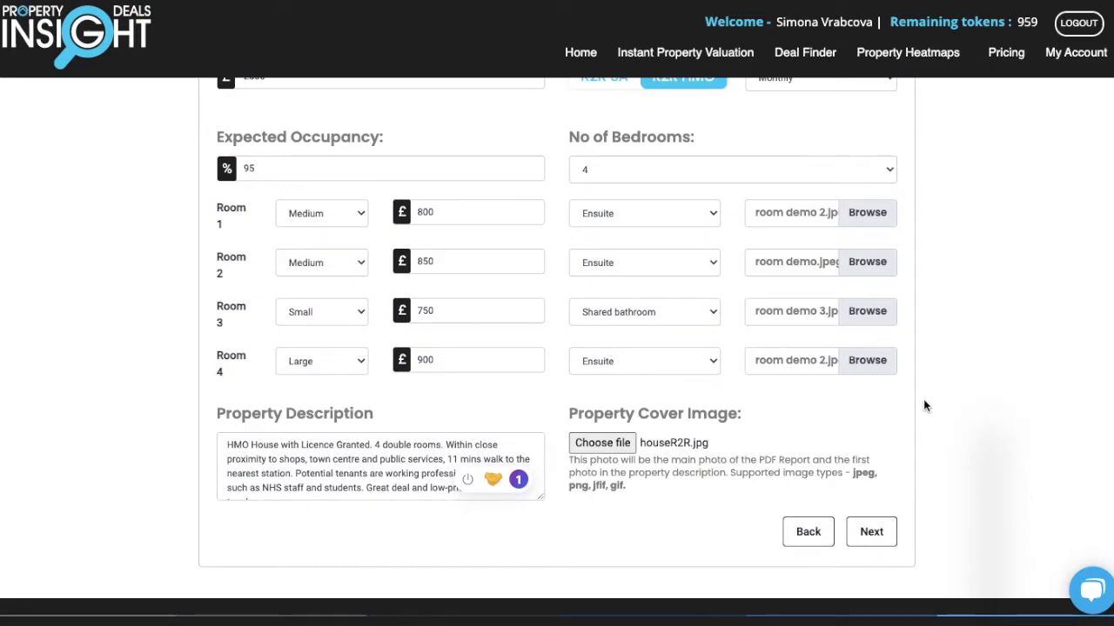
{"action": "scroll", "coordinate": [924, 405], "scroll_direction": "up", "scroll_amount": 8}
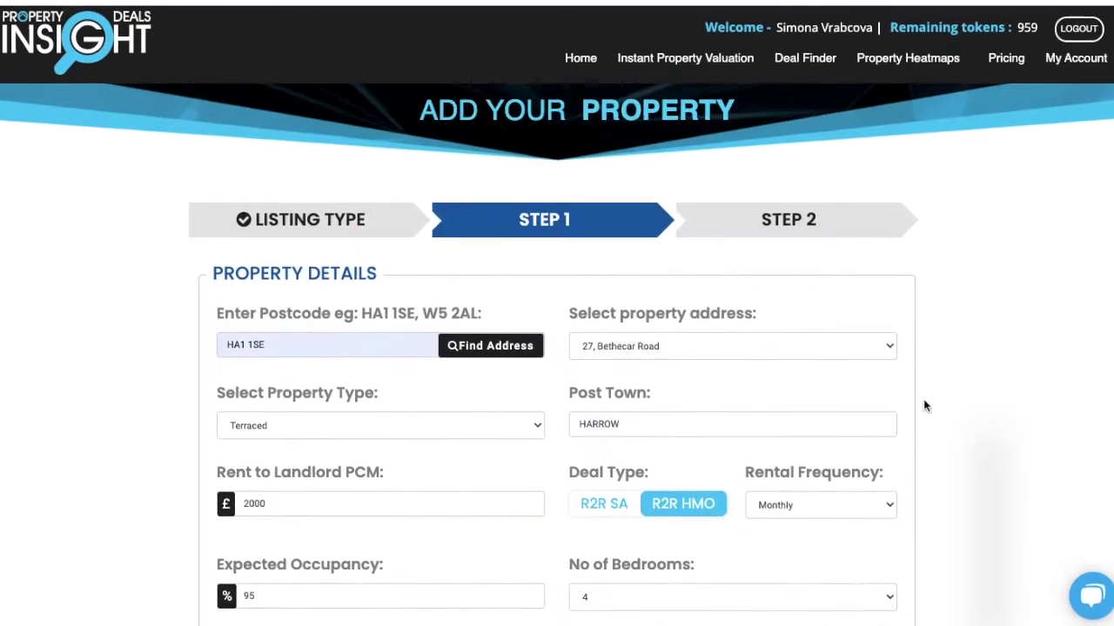
{"action": "scroll", "coordinate": [925, 400], "scroll_direction": "down", "scroll_amount": 11}
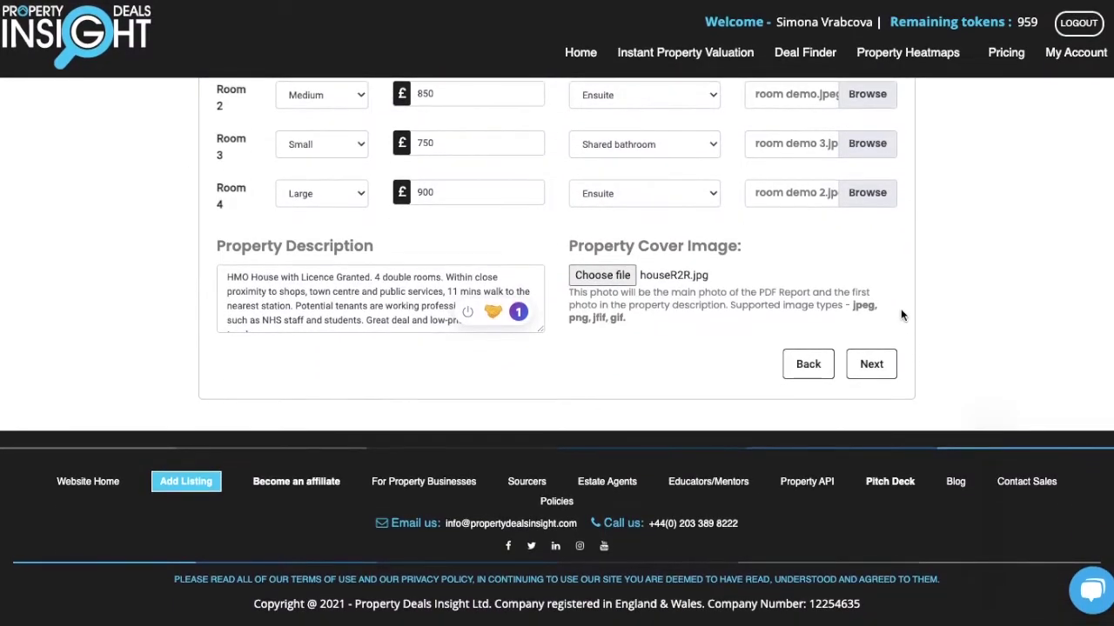
{"action": "scroll", "coordinate": [877, 457], "scroll_direction": "up", "scroll_amount": 2}
{"action": "left_click", "coordinate": [861, 448]}
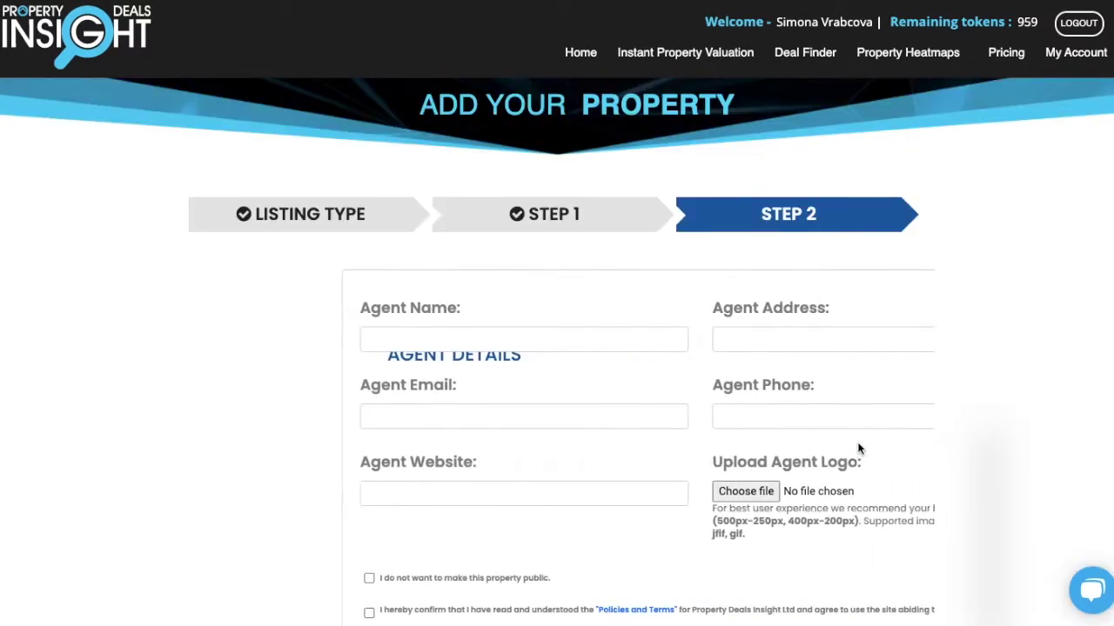
{"action": "scroll", "coordinate": [933, 327], "scroll_direction": "down", "scroll_amount": 1}
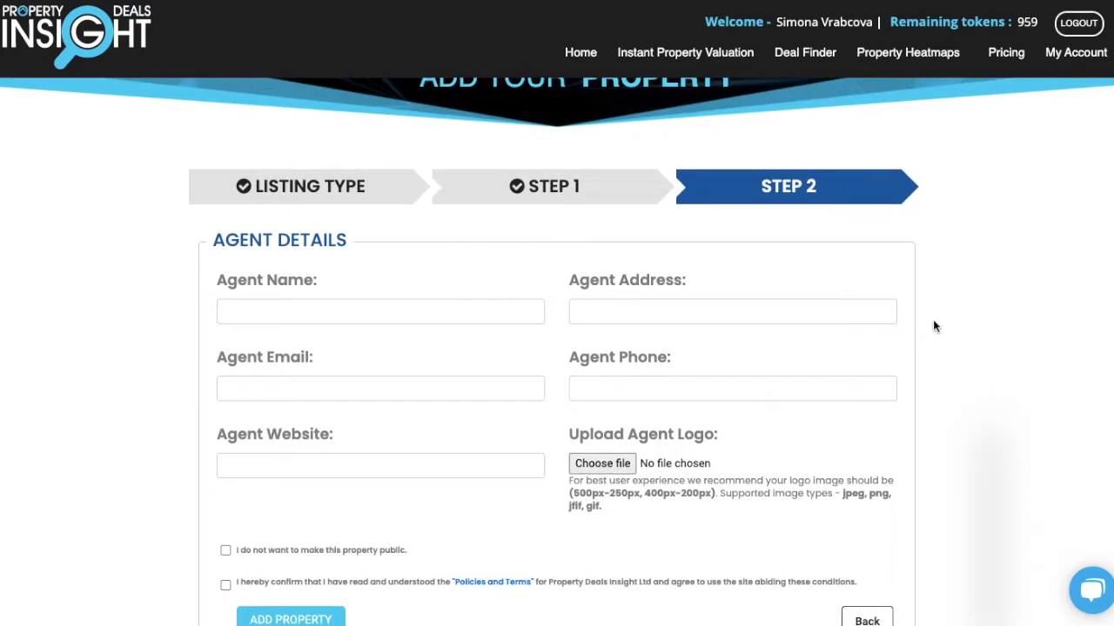
{"action": "left_click", "coordinate": [438, 311]}
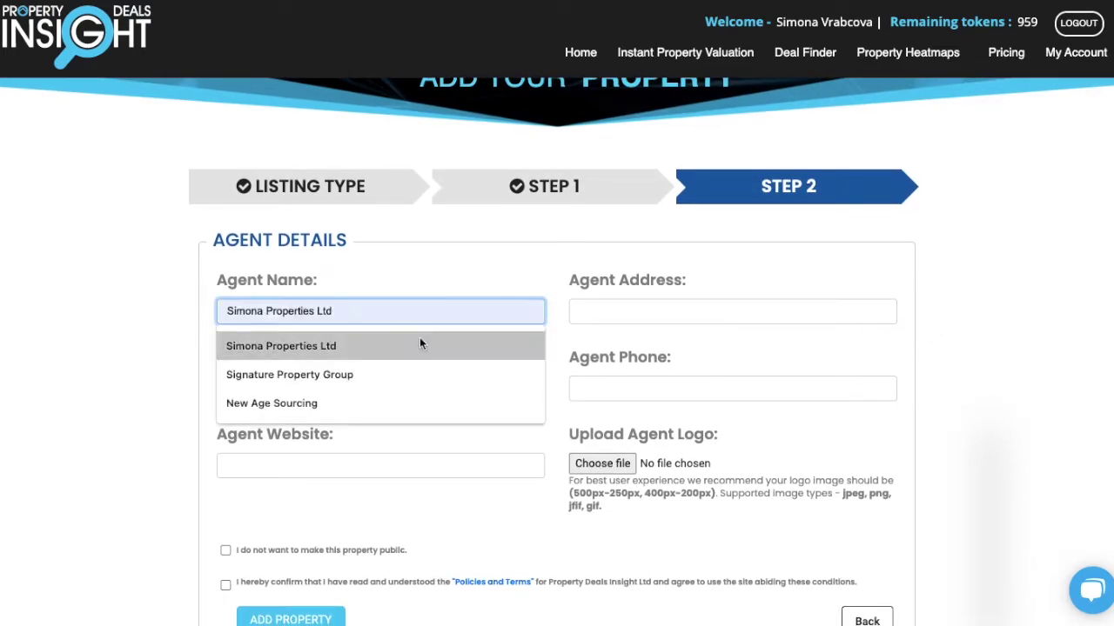
{"action": "left_click", "coordinate": [421, 345]}
{"action": "left_click", "coordinate": [632, 315]}
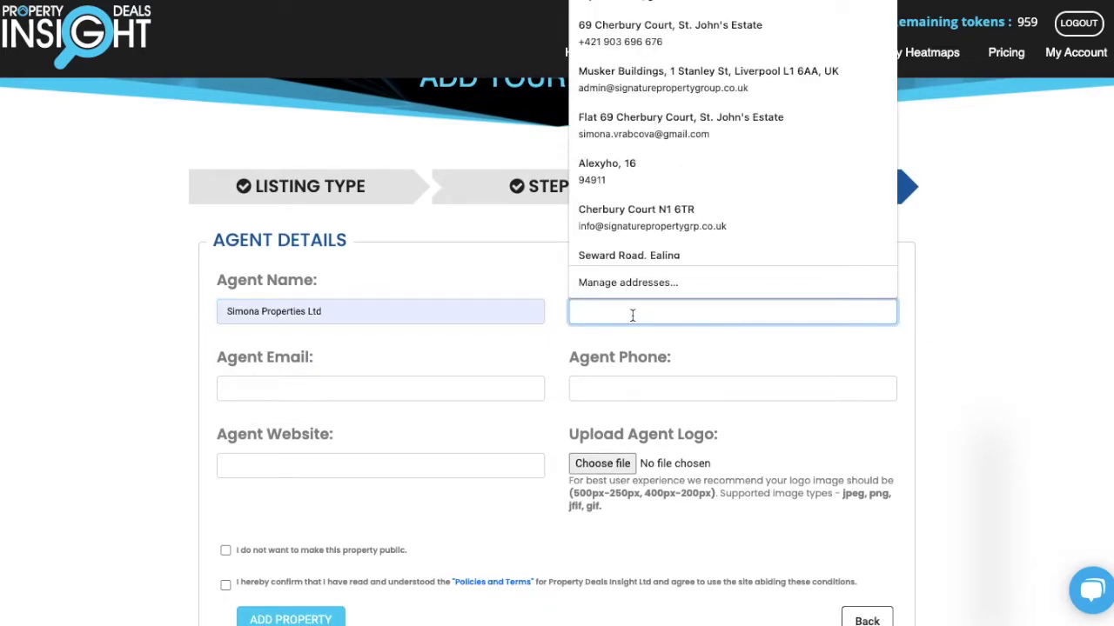
{"action": "left_click", "coordinate": [669, 33]}
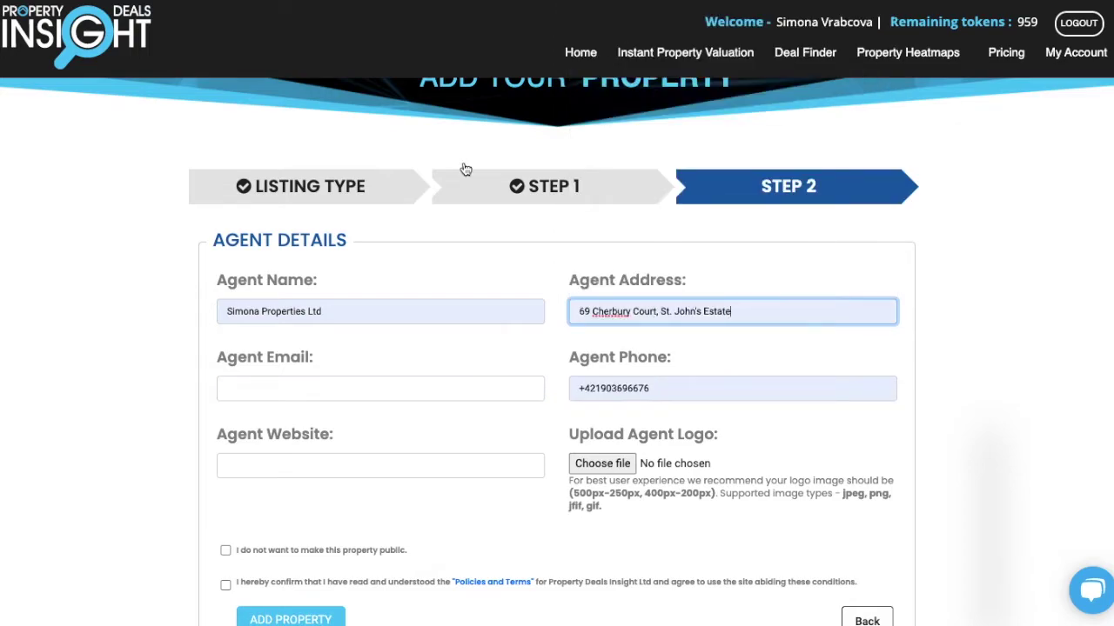
{"action": "left_click", "coordinate": [361, 456]}
{"action": "left_click", "coordinate": [348, 317]}
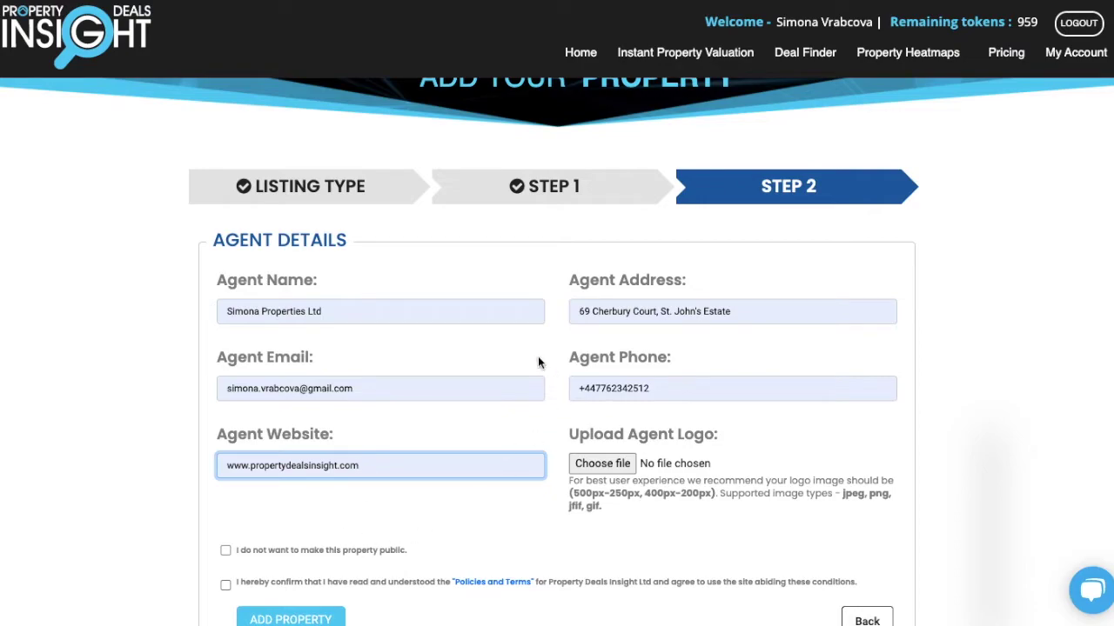
{"action": "left_click", "coordinate": [602, 467]}
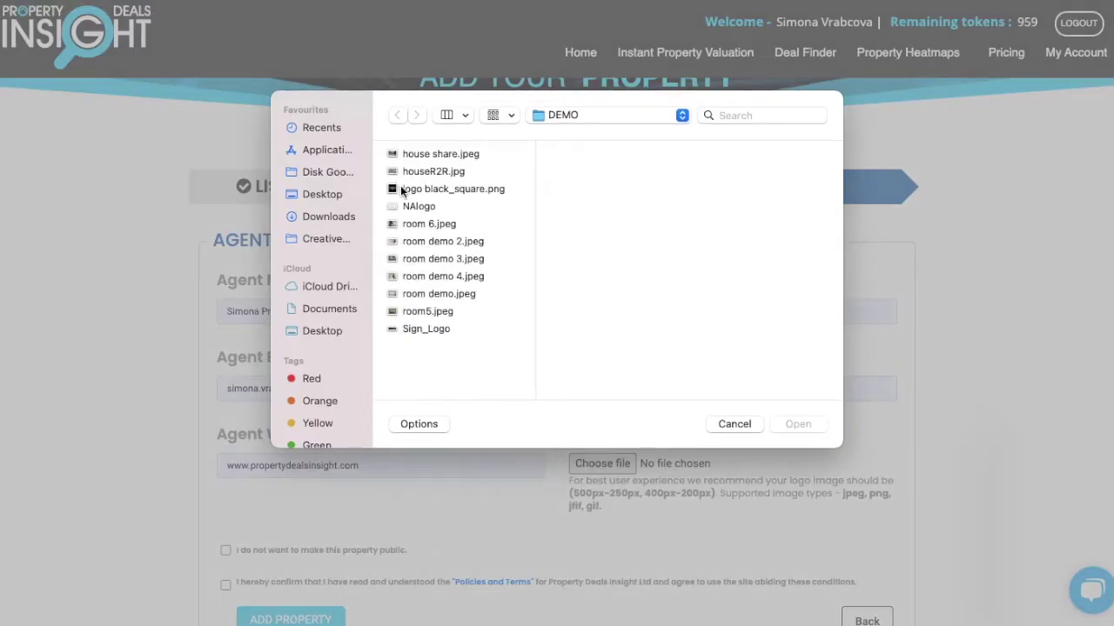
Attach logo black_square.png as the agent logo and mark the property not public.
{"action": "left_click", "coordinate": [403, 190]}
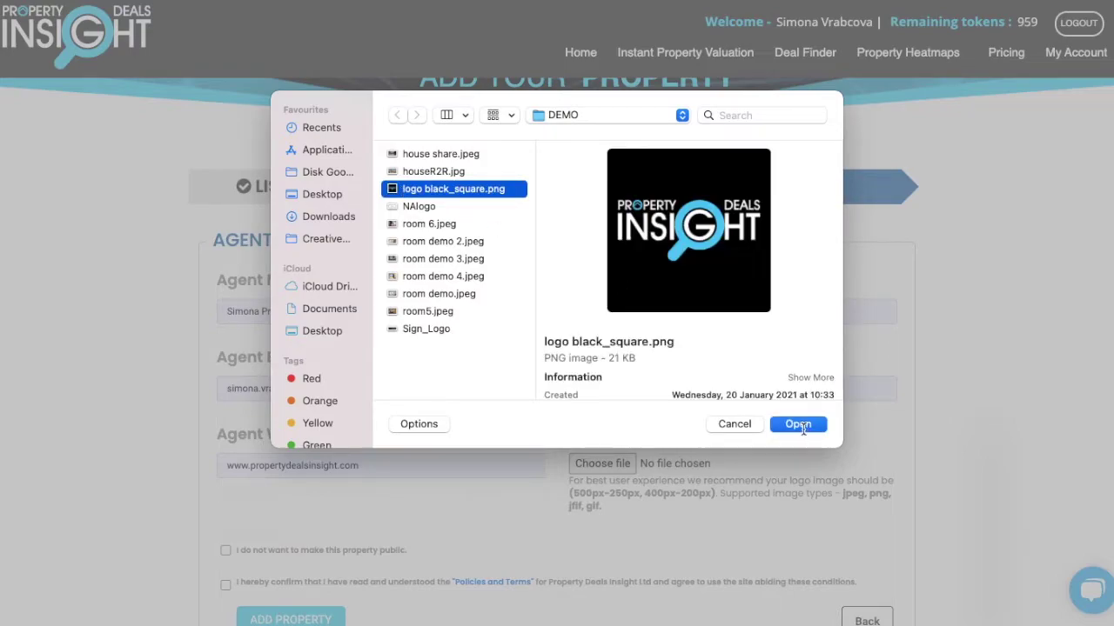
{"action": "left_click", "coordinate": [799, 424]}
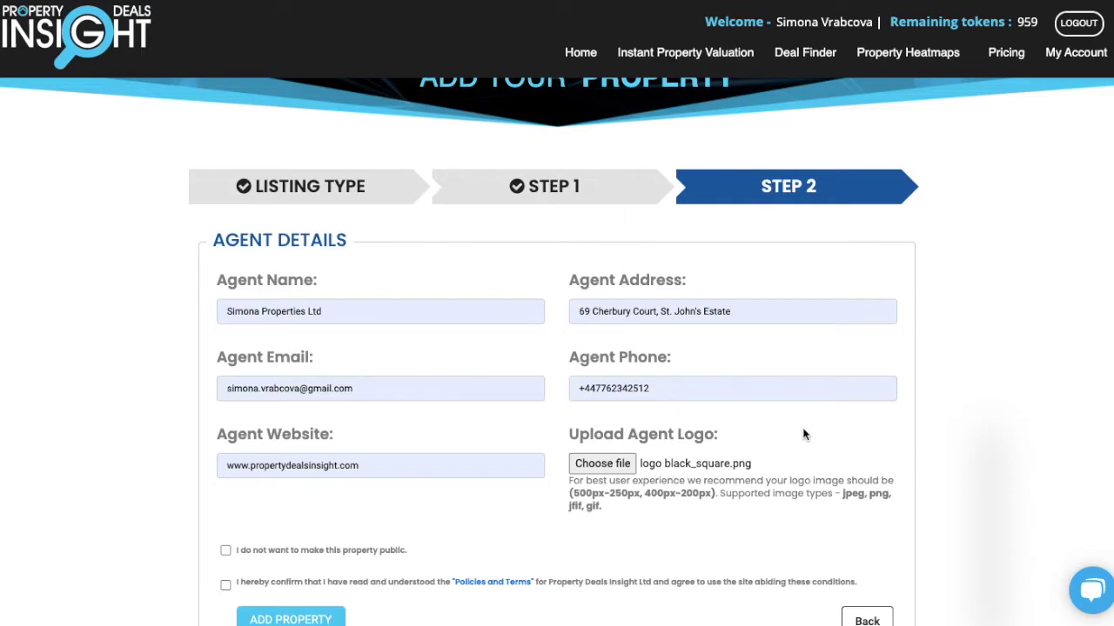
{"action": "scroll", "coordinate": [543, 503], "scroll_direction": "down", "scroll_amount": 1}
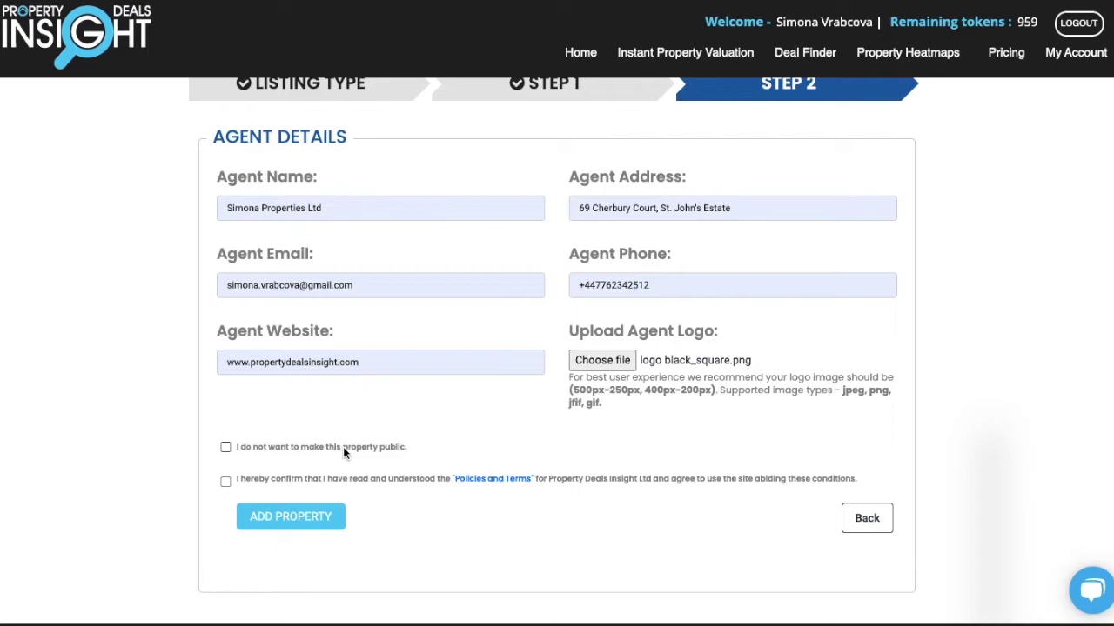
{"action": "left_click", "coordinate": [226, 447]}
Keep the property not public, accept the Policies and Terms, and submit with ADD PROPERTY.
{"action": "scroll", "coordinate": [421, 460], "scroll_direction": "down", "scroll_amount": 1}
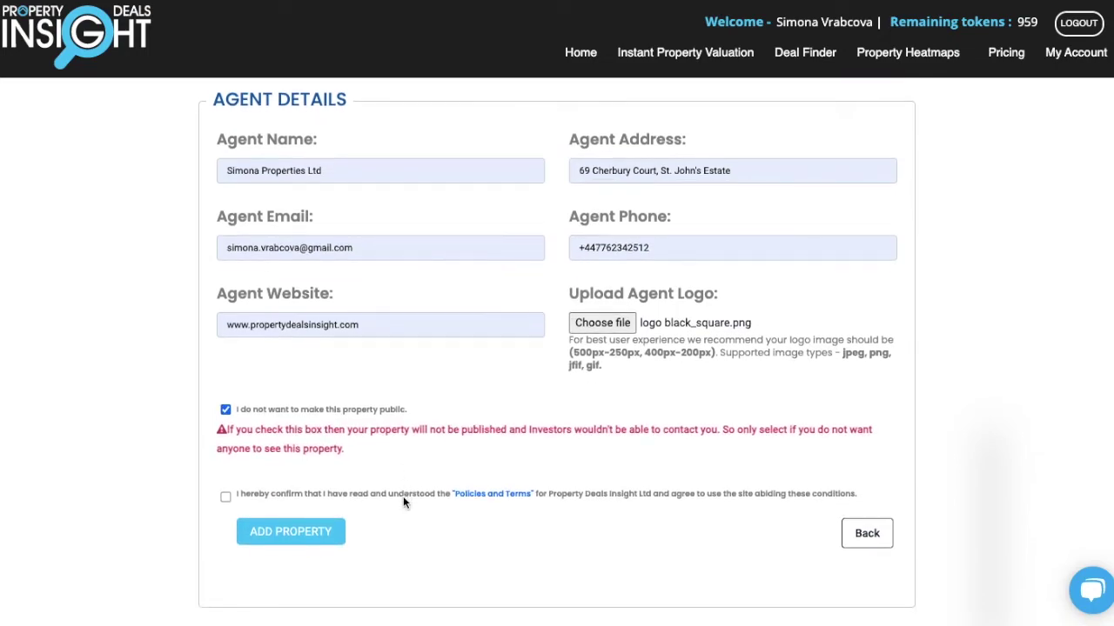
{"action": "left_click", "coordinate": [225, 411]}
{"action": "left_click", "coordinate": [224, 410]}
{"action": "scroll", "coordinate": [564, 534], "scroll_direction": "up", "scroll_amount": 2}
{"action": "scroll", "coordinate": [566, 530], "scroll_direction": "down", "scroll_amount": 2}
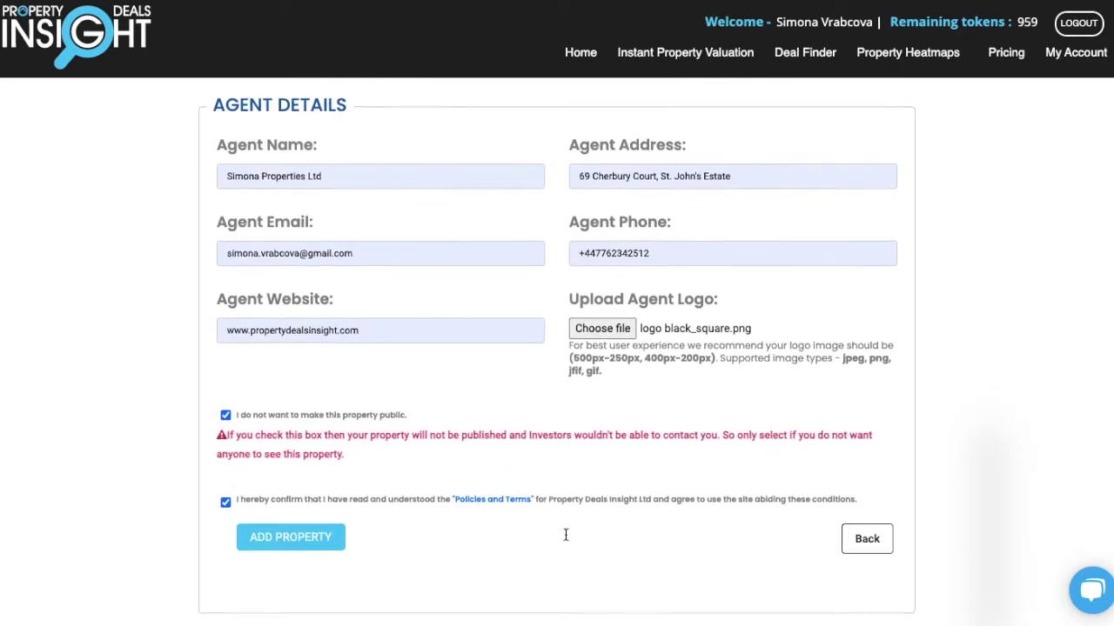
{"action": "left_click", "coordinate": [320, 527]}
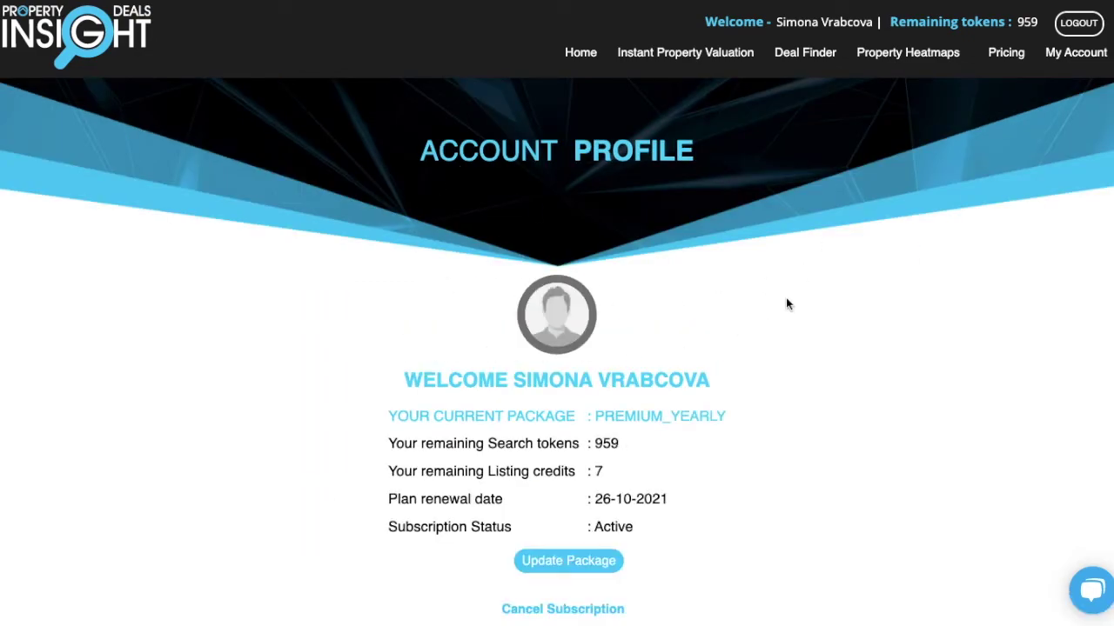
Scroll the Account Profile to the My Listings table showing the new £2000 HMO listing.
{"action": "scroll", "coordinate": [926, 280], "scroll_direction": "down", "scroll_amount": 1}
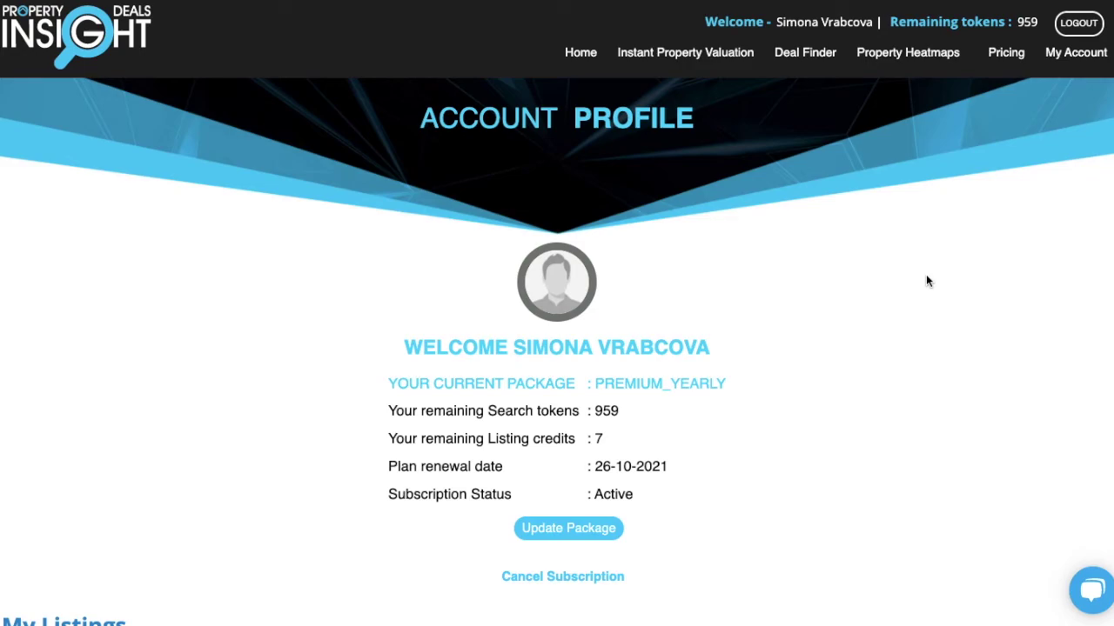
{"action": "scroll", "coordinate": [928, 269], "scroll_direction": "down", "scroll_amount": 5}
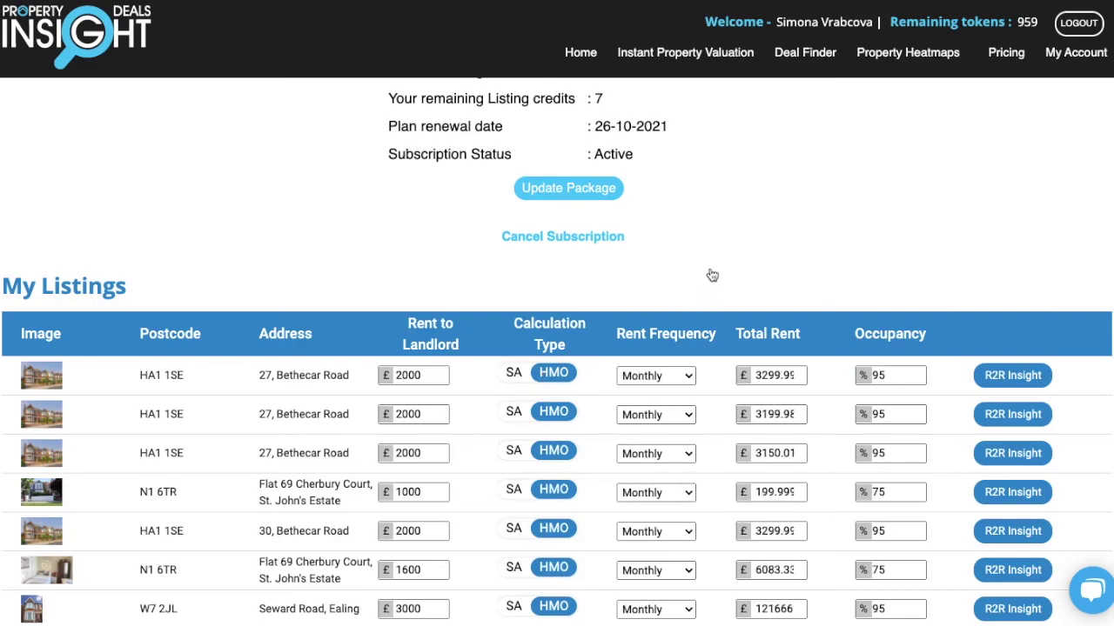
{"action": "scroll", "coordinate": [830, 197], "scroll_direction": "up", "scroll_amount": 4}
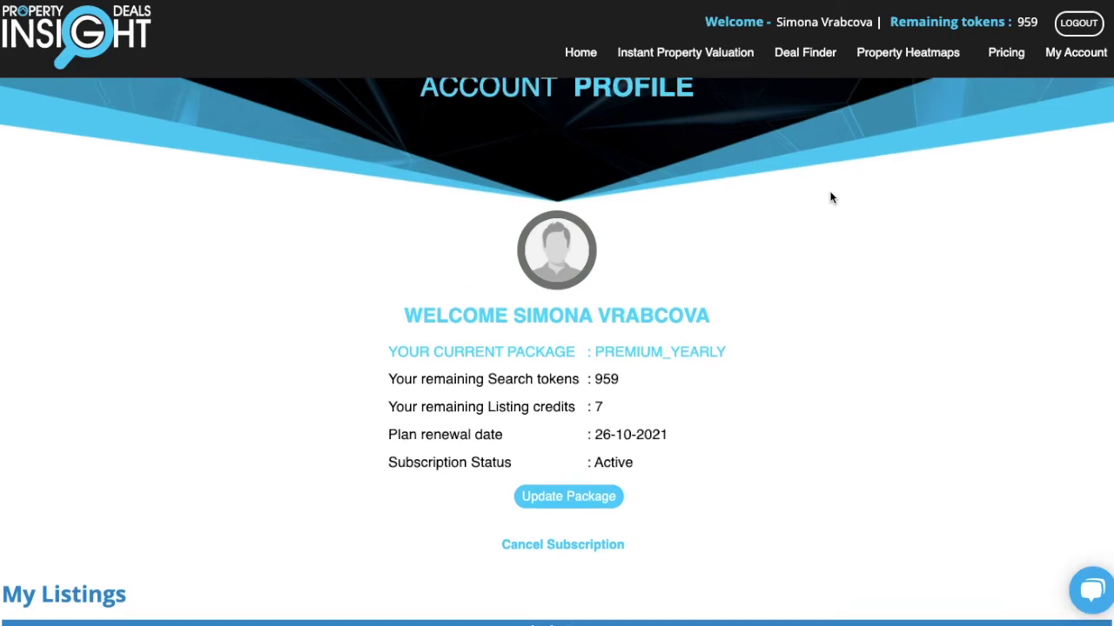
{"action": "scroll", "coordinate": [831, 199], "scroll_direction": "up", "scroll_amount": 1}
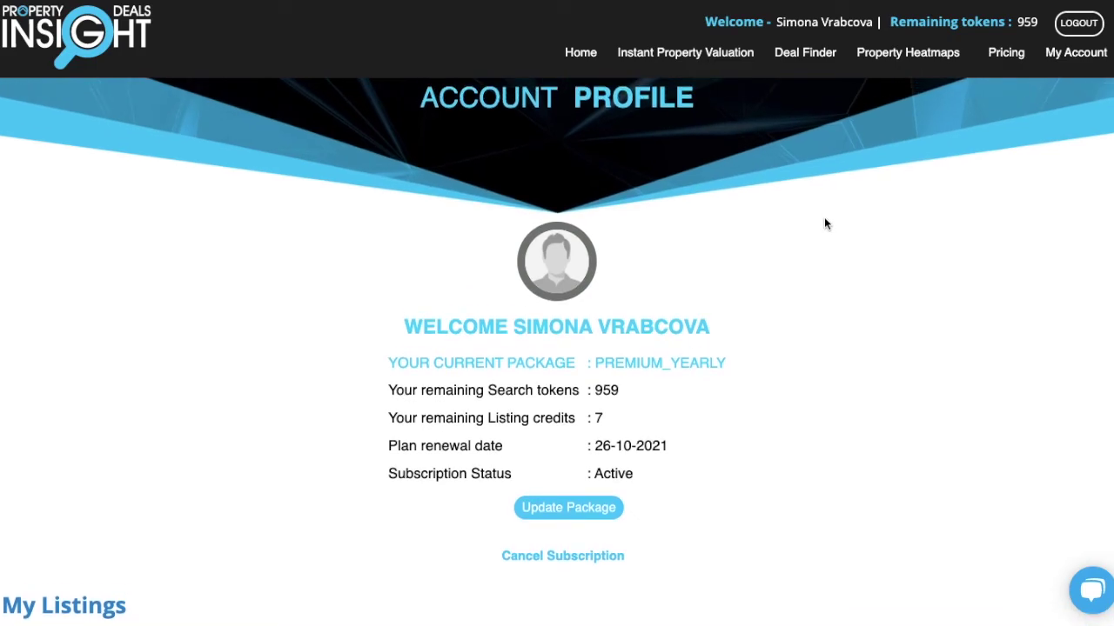
{"action": "scroll", "coordinate": [824, 221], "scroll_direction": "down", "scroll_amount": 5}
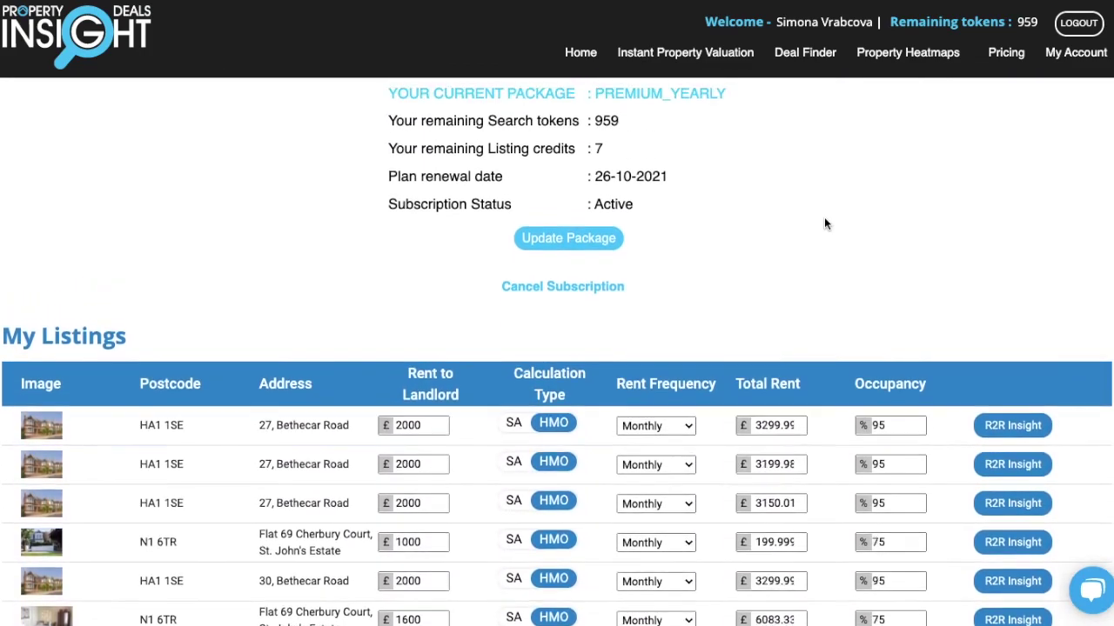